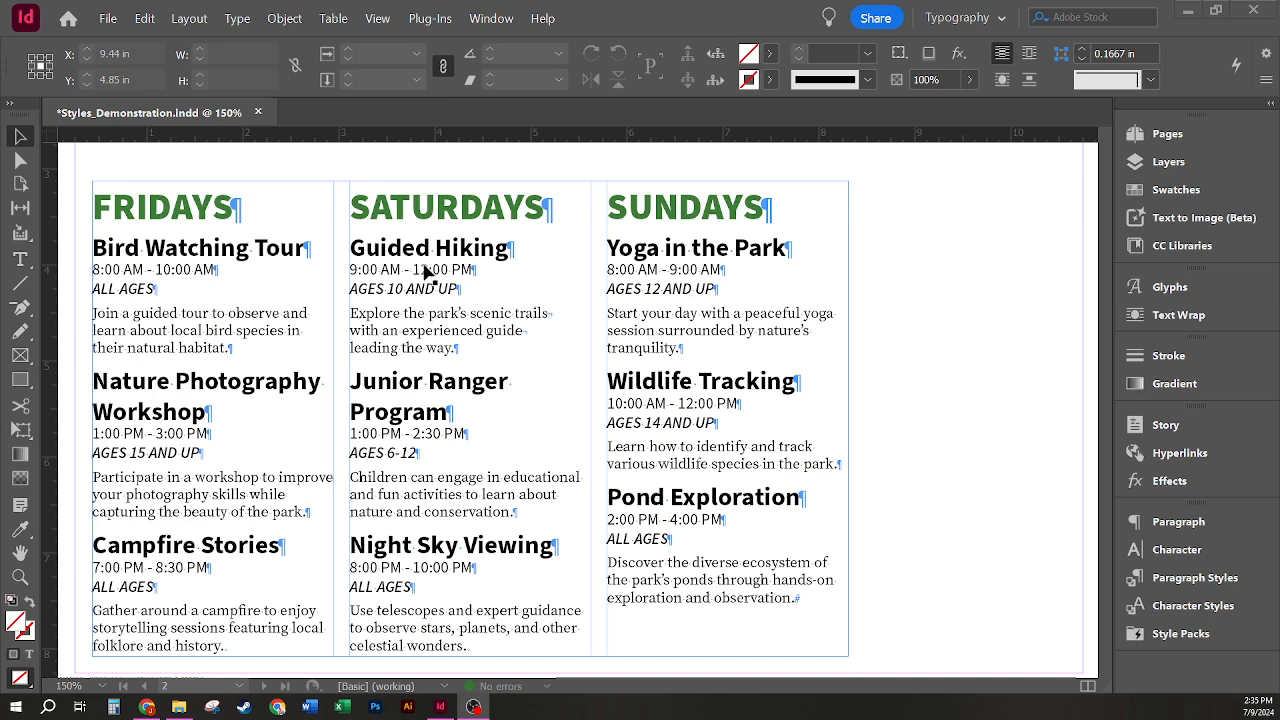
Step: Check which paragraph styles are applied to the Fridays heading and the first event's name, time, ages and description
double_click(463, 255)
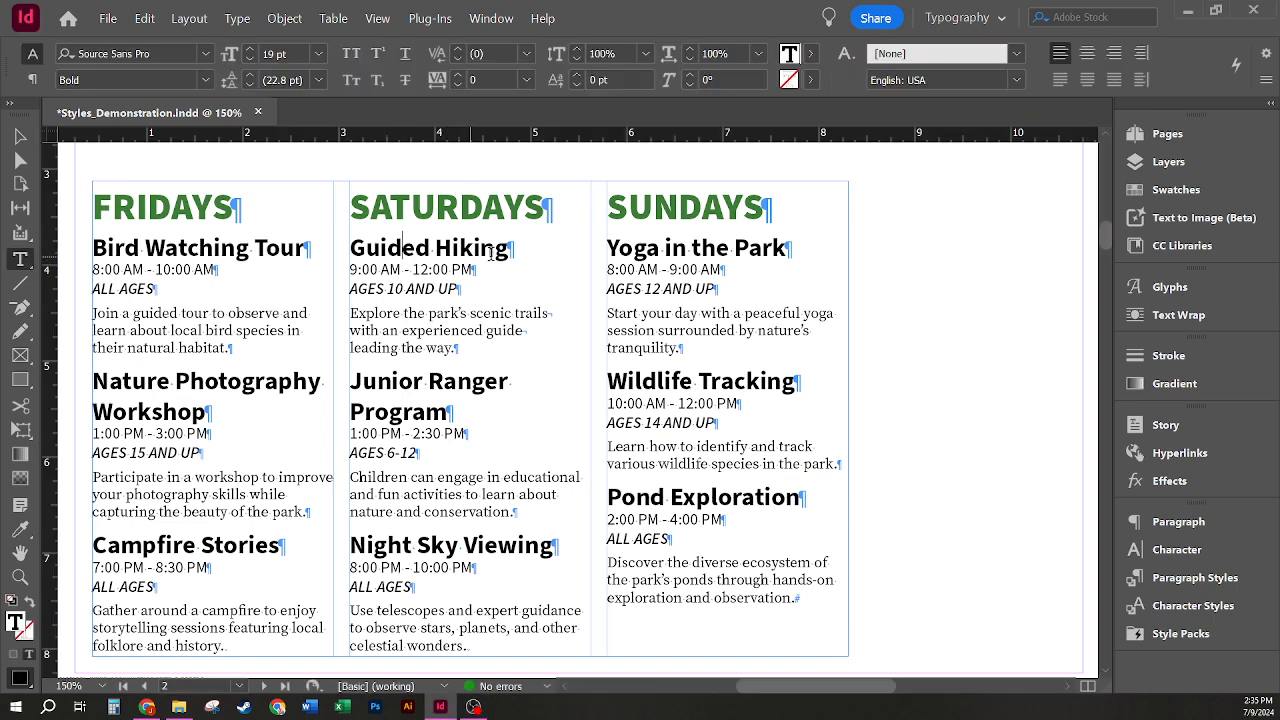
drag(510, 248, 339, 247)
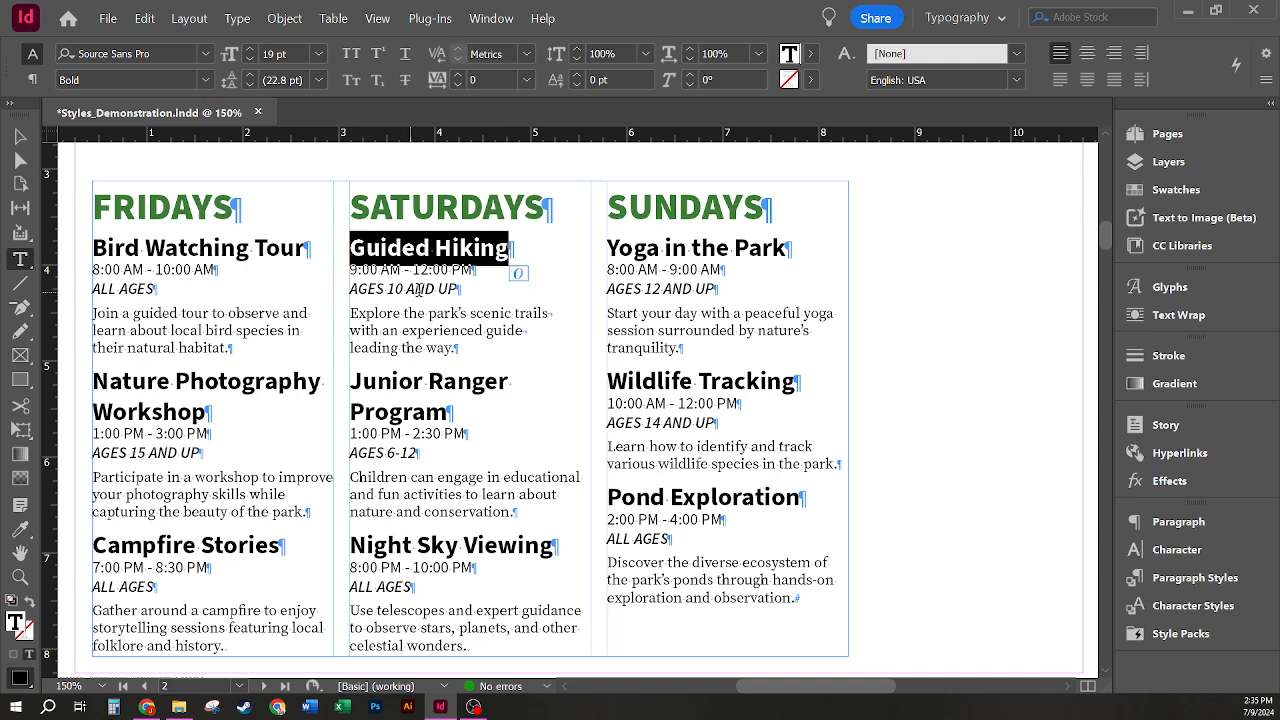
click(512, 248)
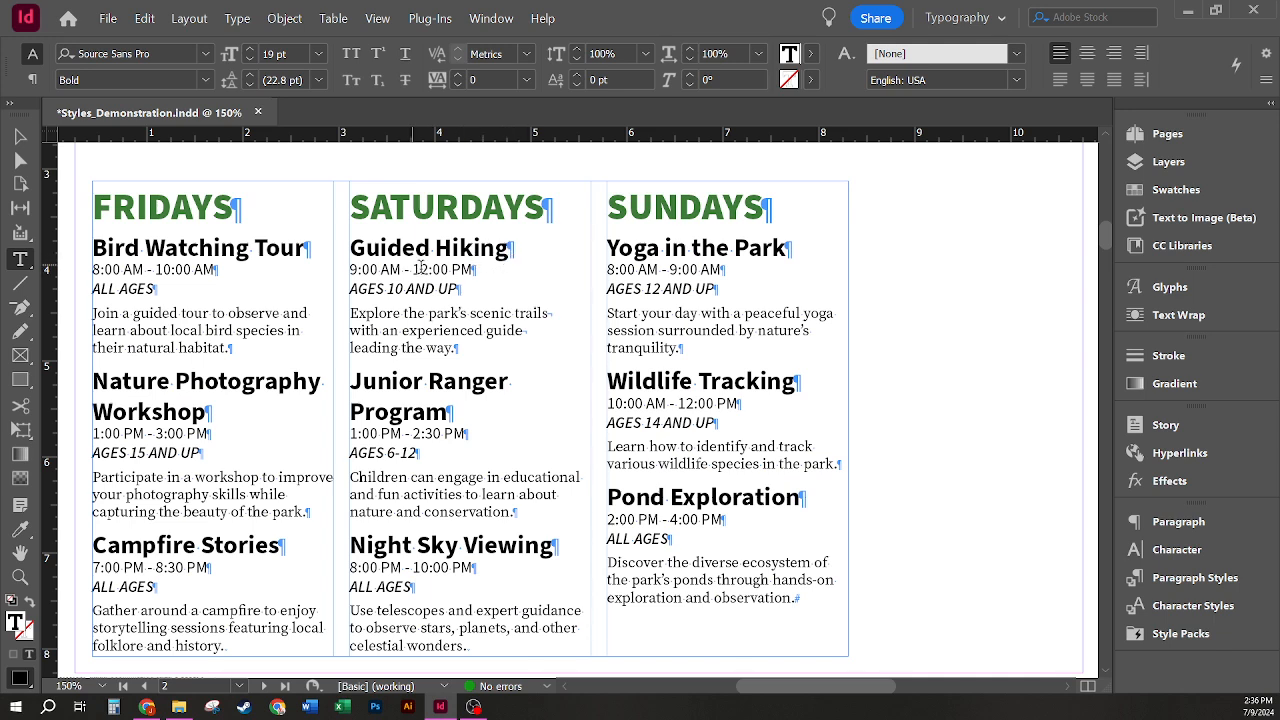
drag(149, 207, 234, 212)
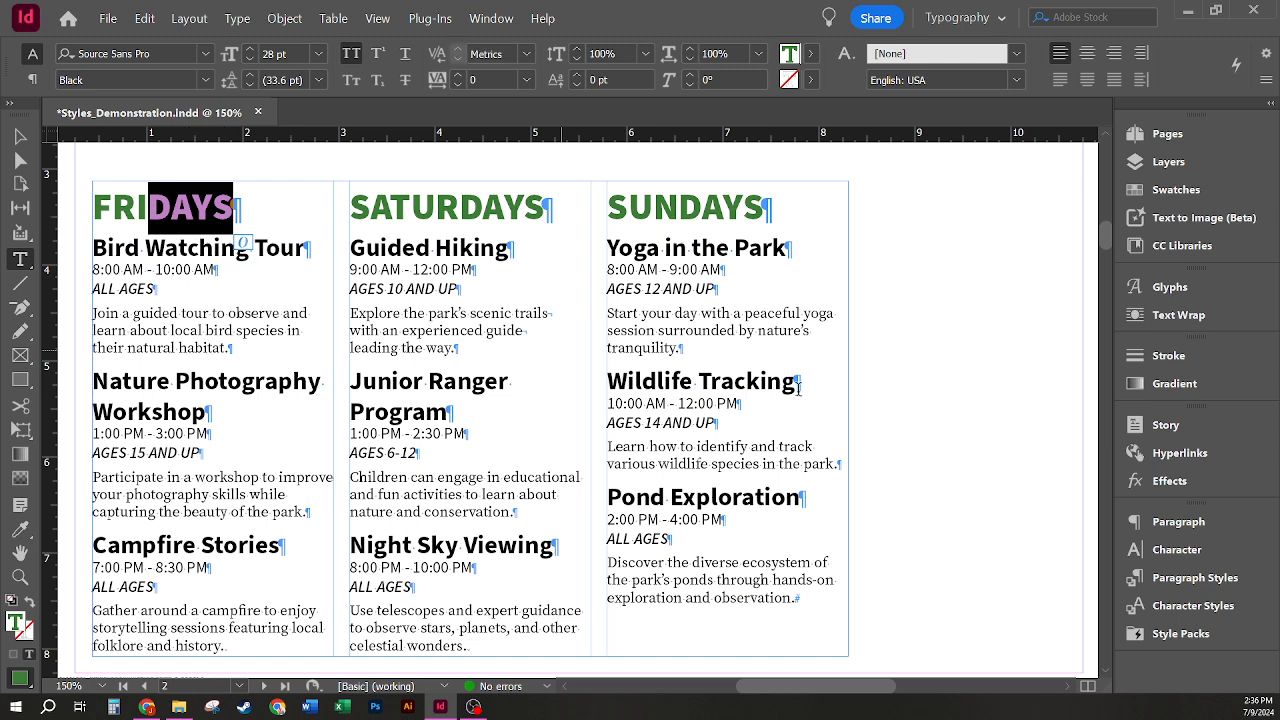
click(1192, 579)
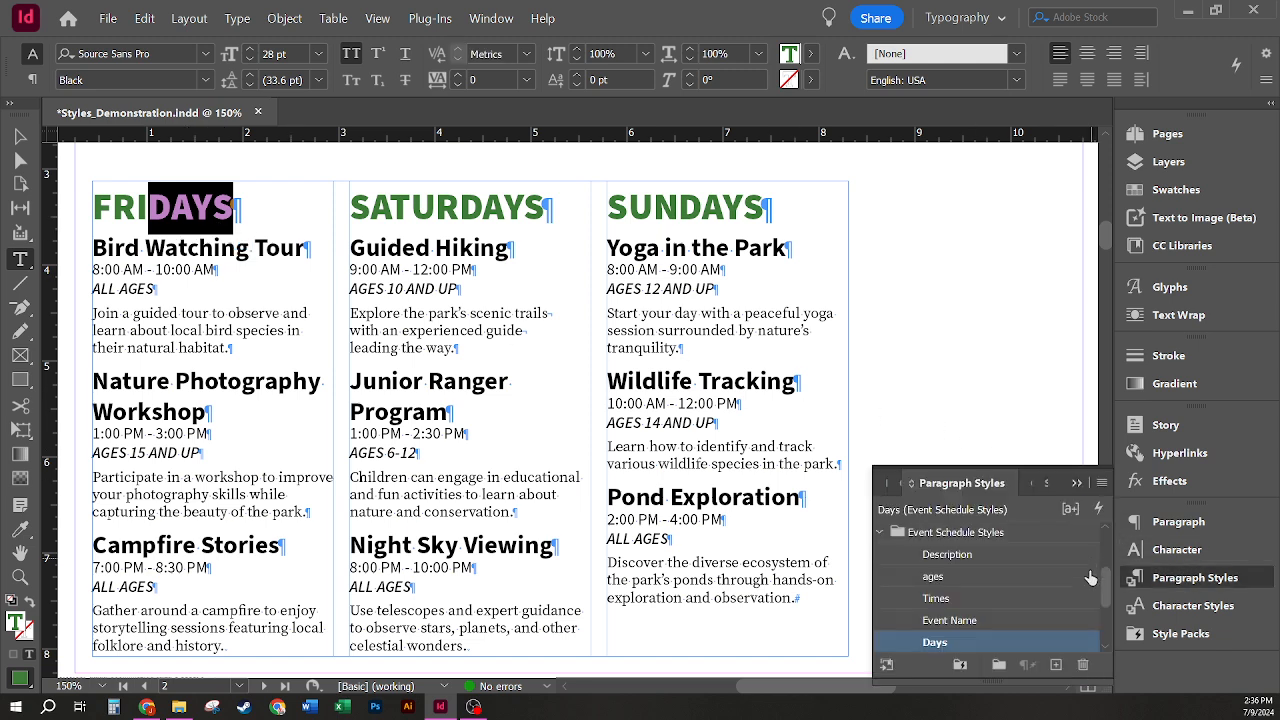
scroll(1105, 584, down, 1)
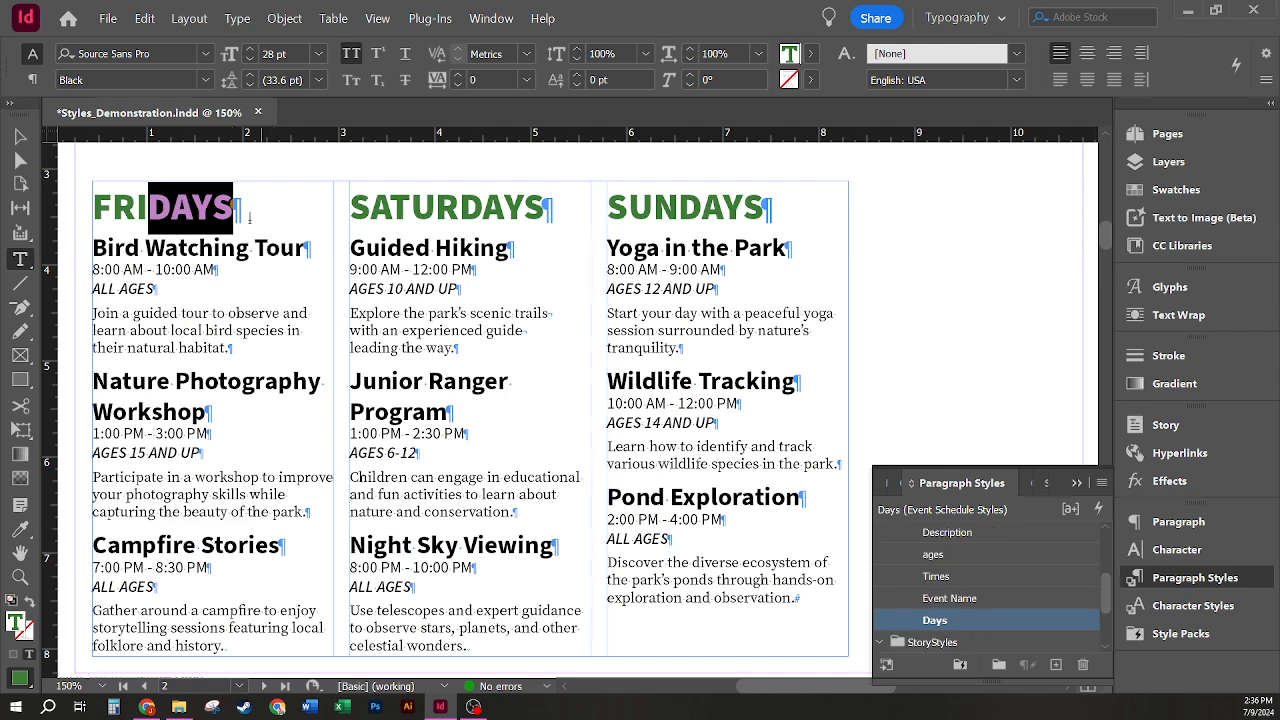
click(182, 243)
drag(165, 247, 214, 247)
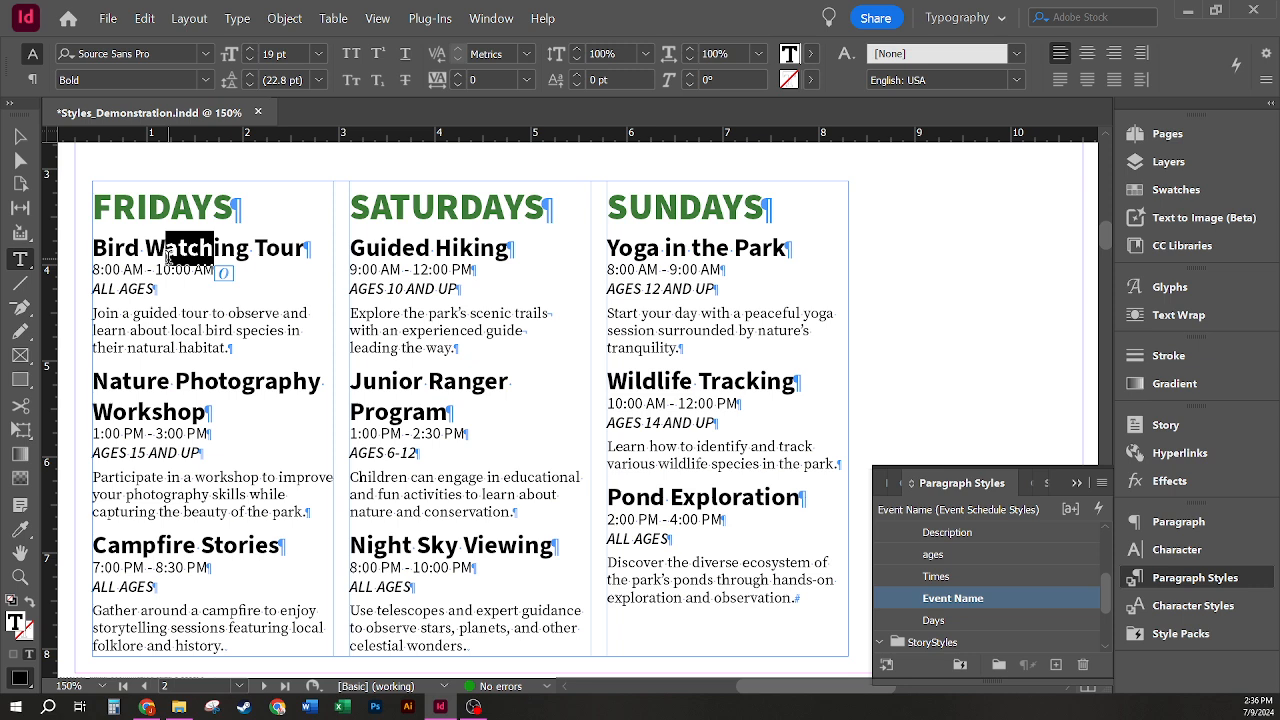
drag(137, 207, 171, 207)
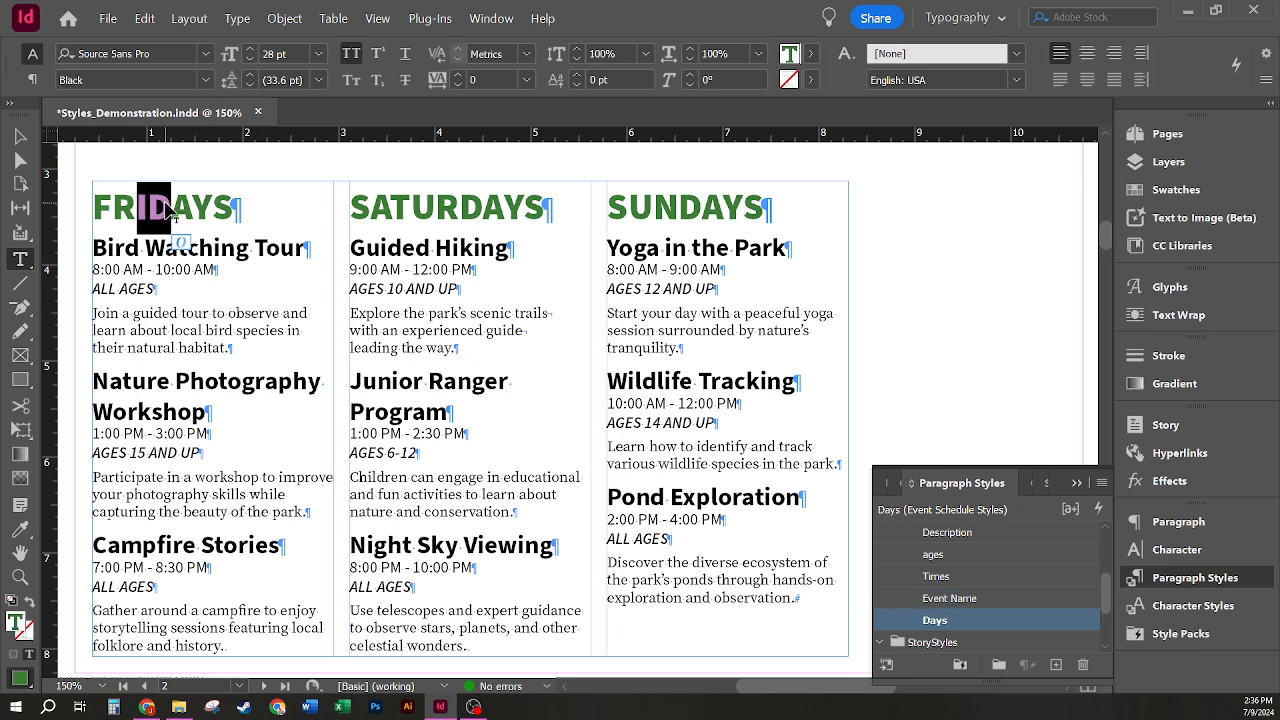
drag(237, 248, 281, 248)
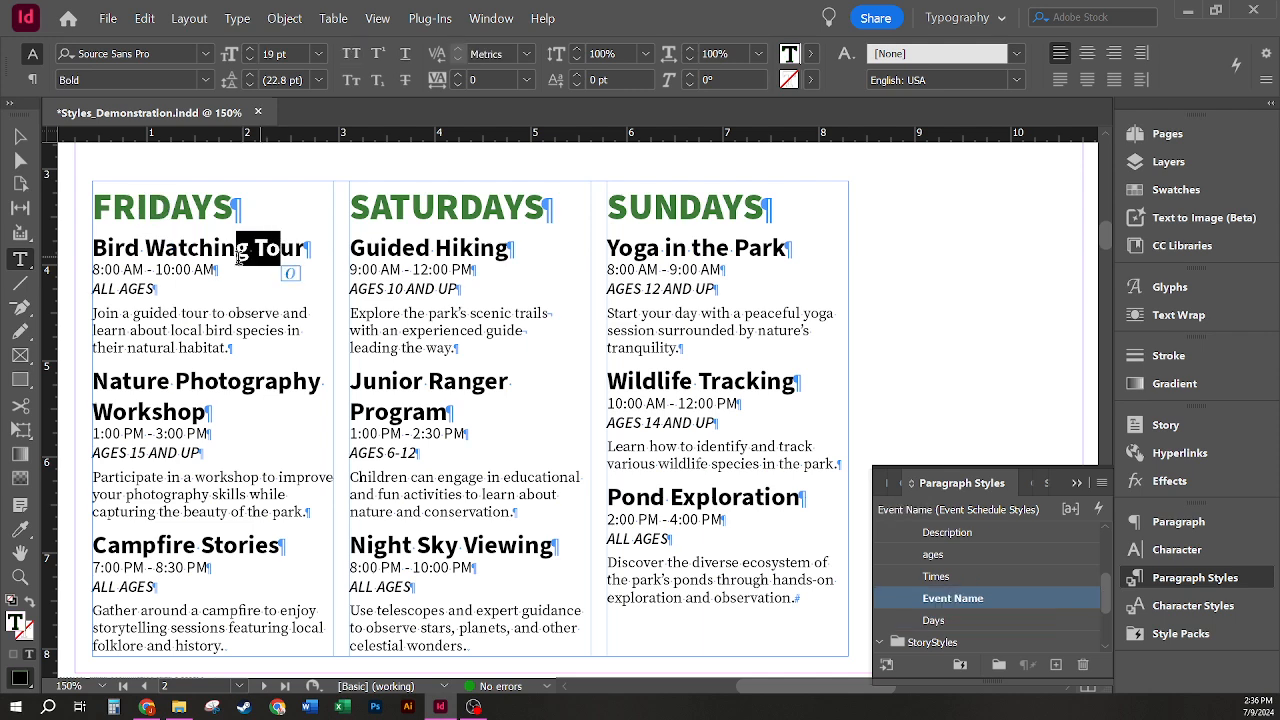
drag(124, 270, 155, 290)
drag(112, 331, 192, 332)
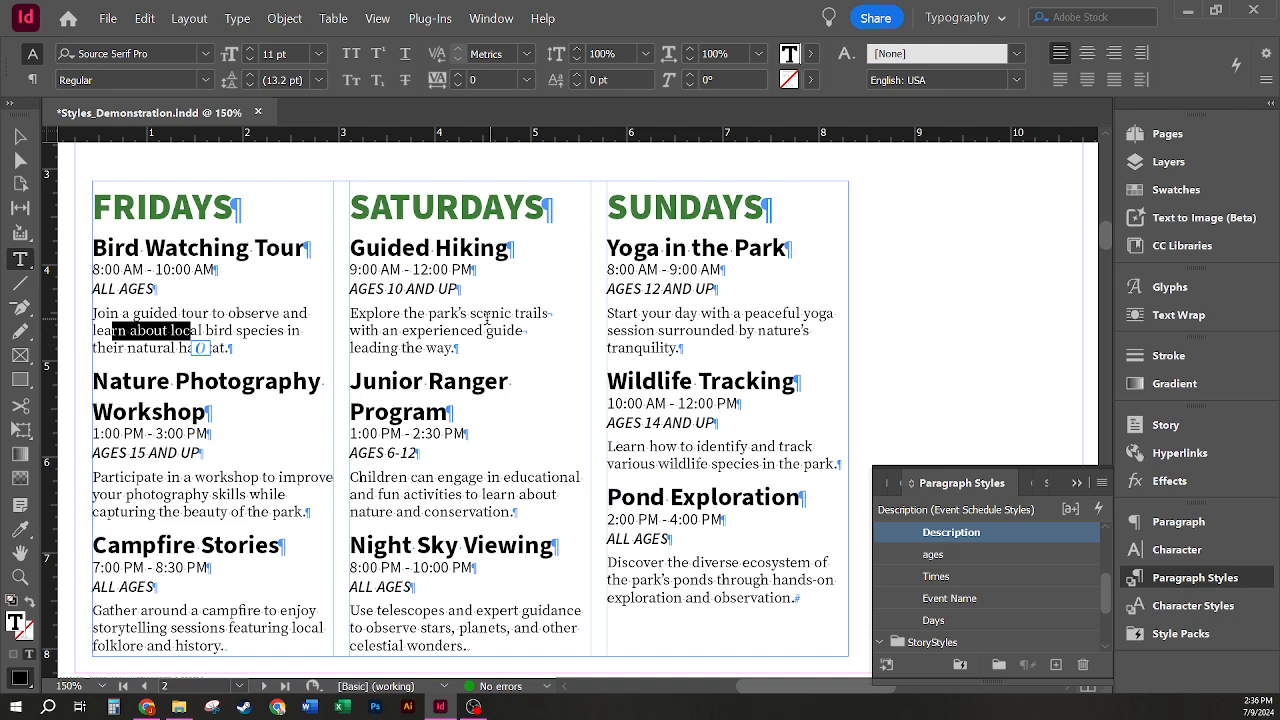
click(303, 322)
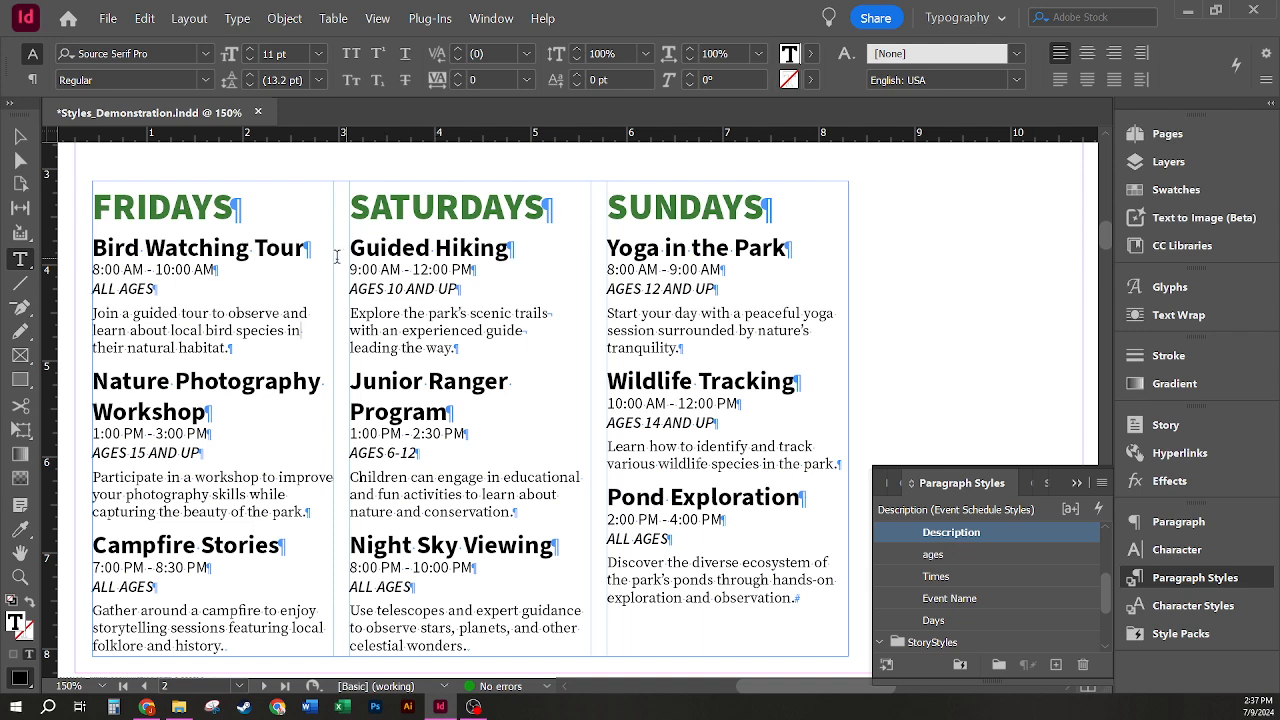
Step: Color the "Bird Watching Tour" event name with the C=100 M=90 Y=10 K=0 swatch
drag(310, 250, 66, 248)
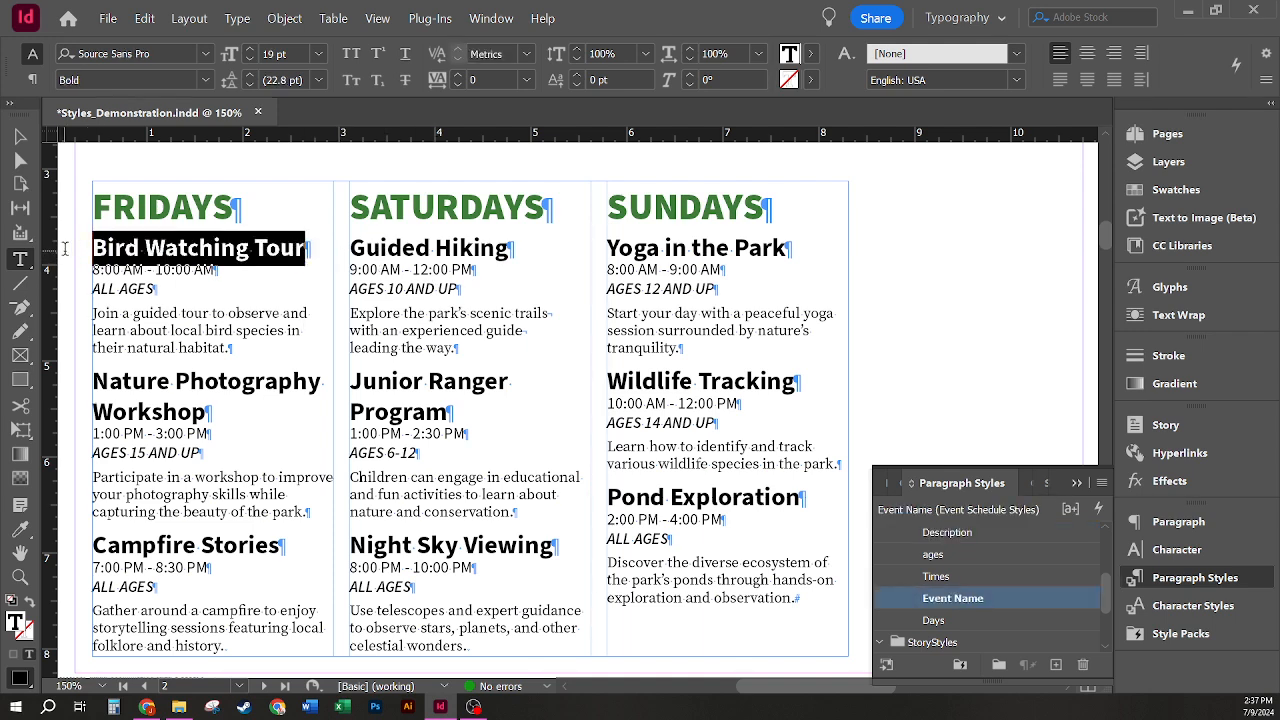
click(809, 55)
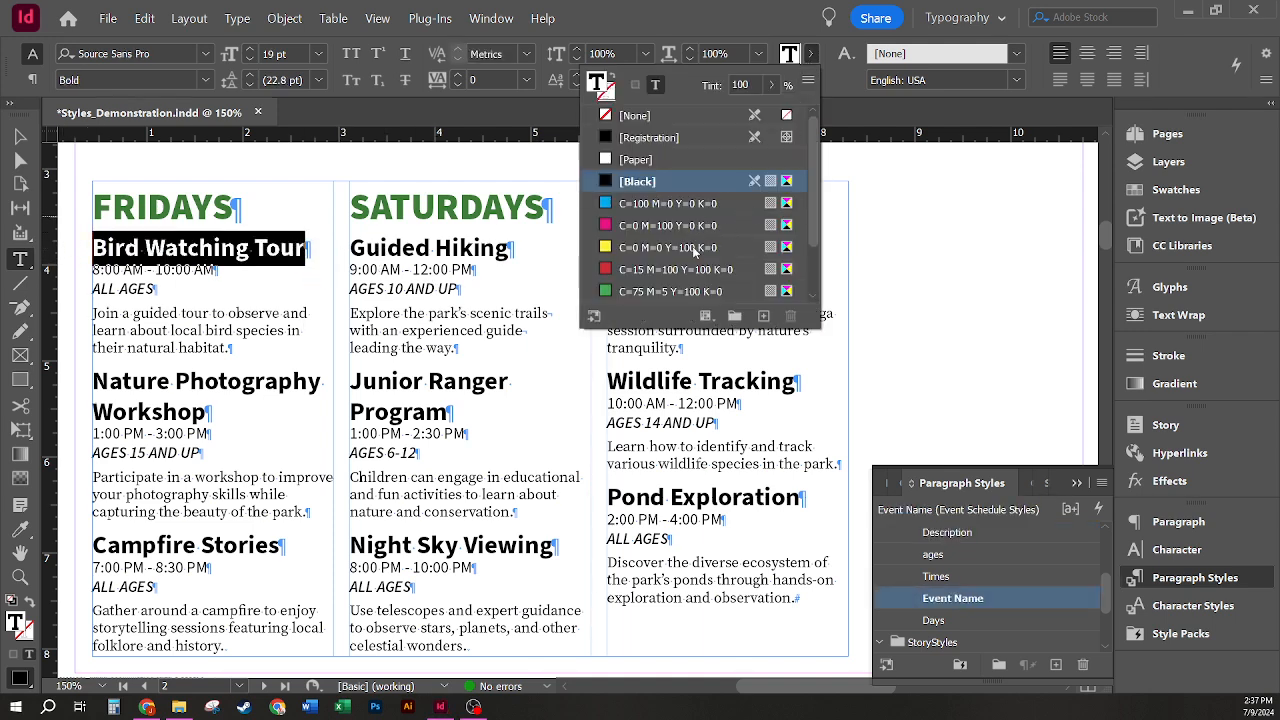
scroll(705, 258, down, 1)
click(660, 292)
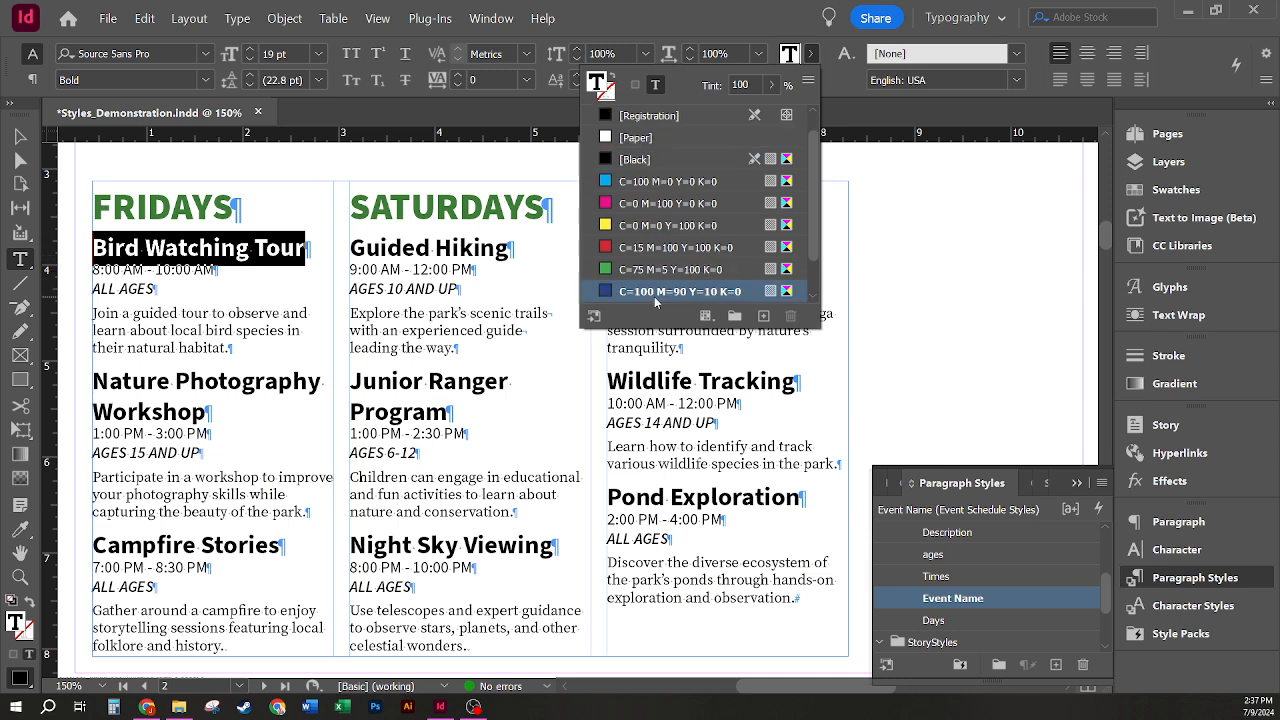
Step: Color the "Nature Photography Workshop" event name with the C=100 M=90 Y=10 K=0 swatch
click(259, 386)
drag(220, 414, 88, 384)
click(810, 55)
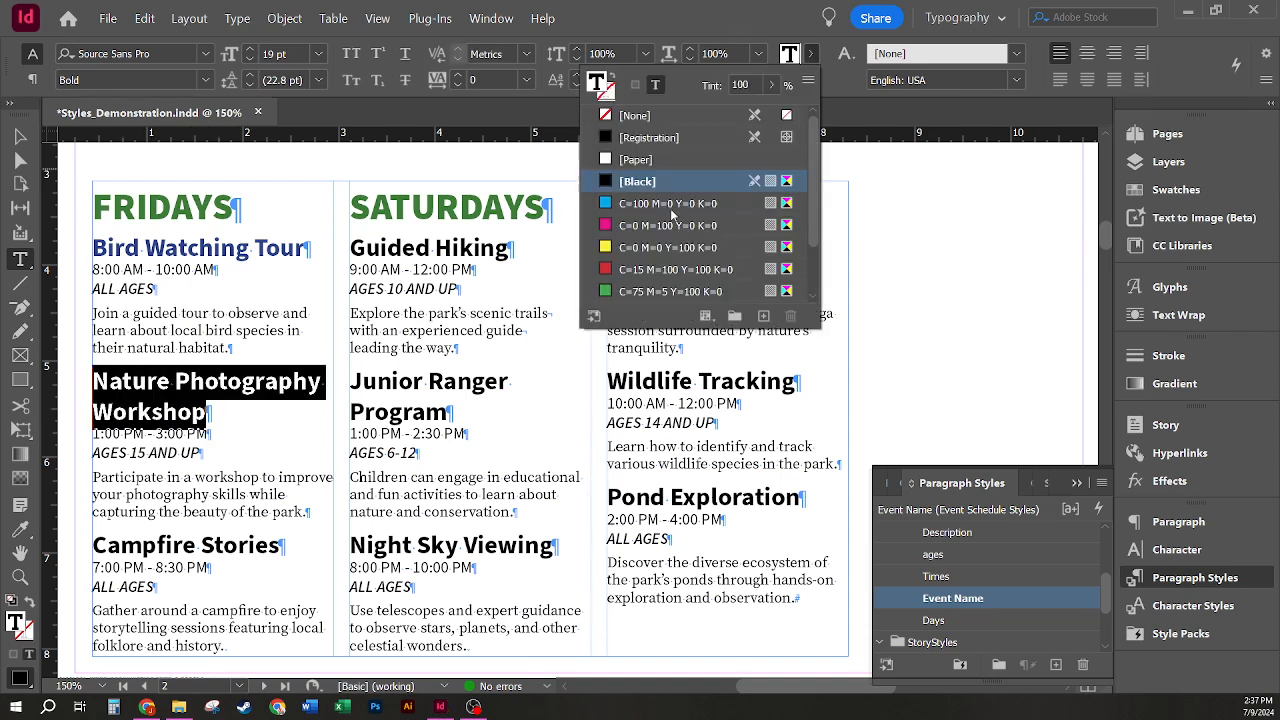
click(668, 270)
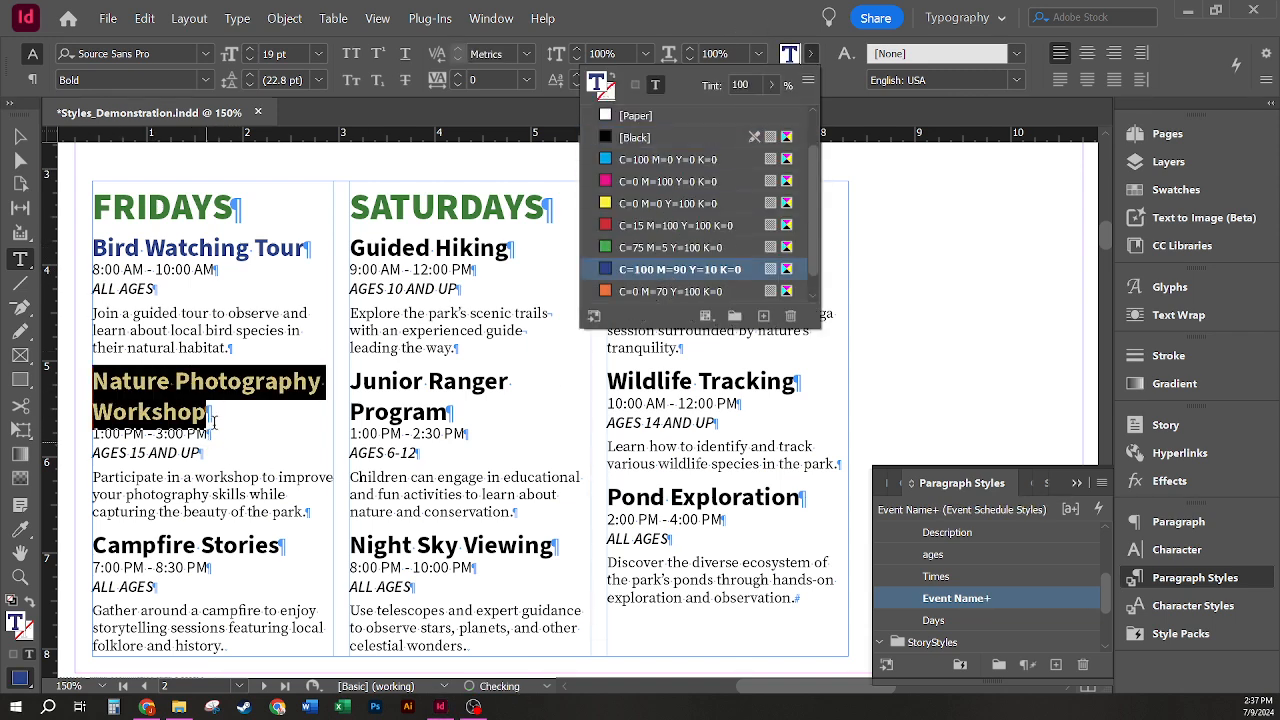
click(252, 327)
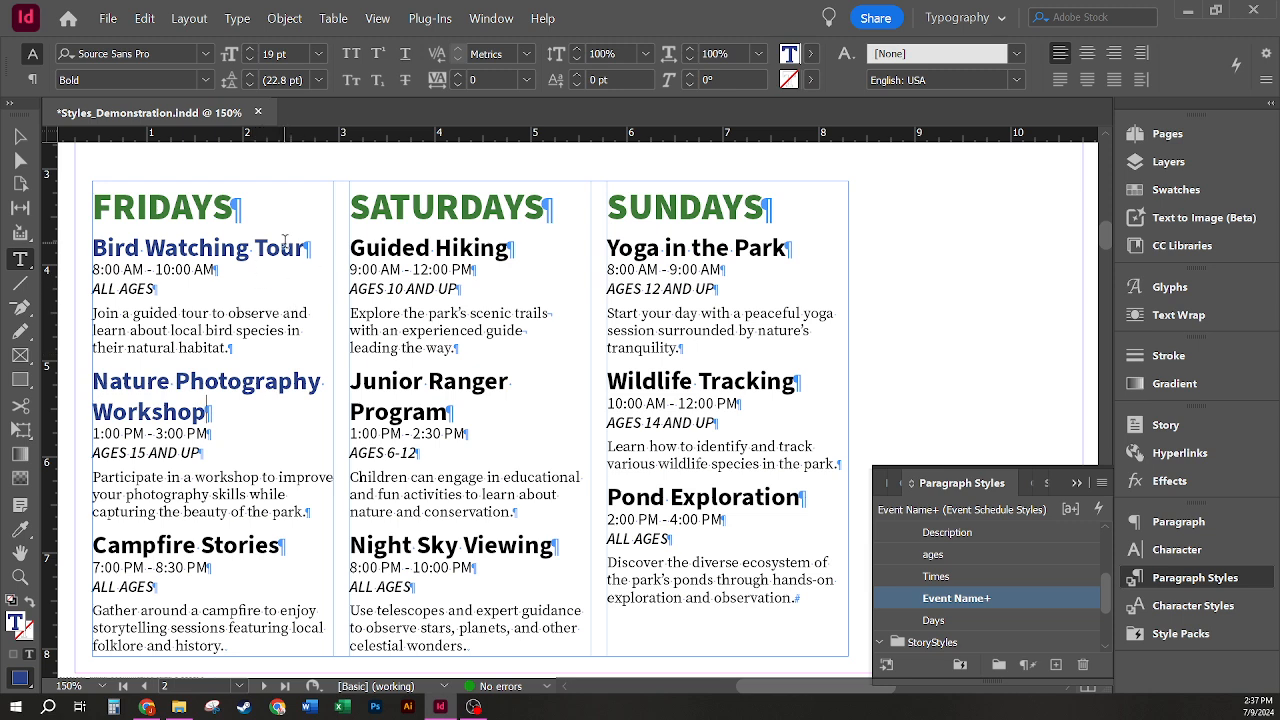
Step: Clear the style overrides from only the "atching To" portion of the "Bird Watching Tour" event name
drag(281, 248, 166, 248)
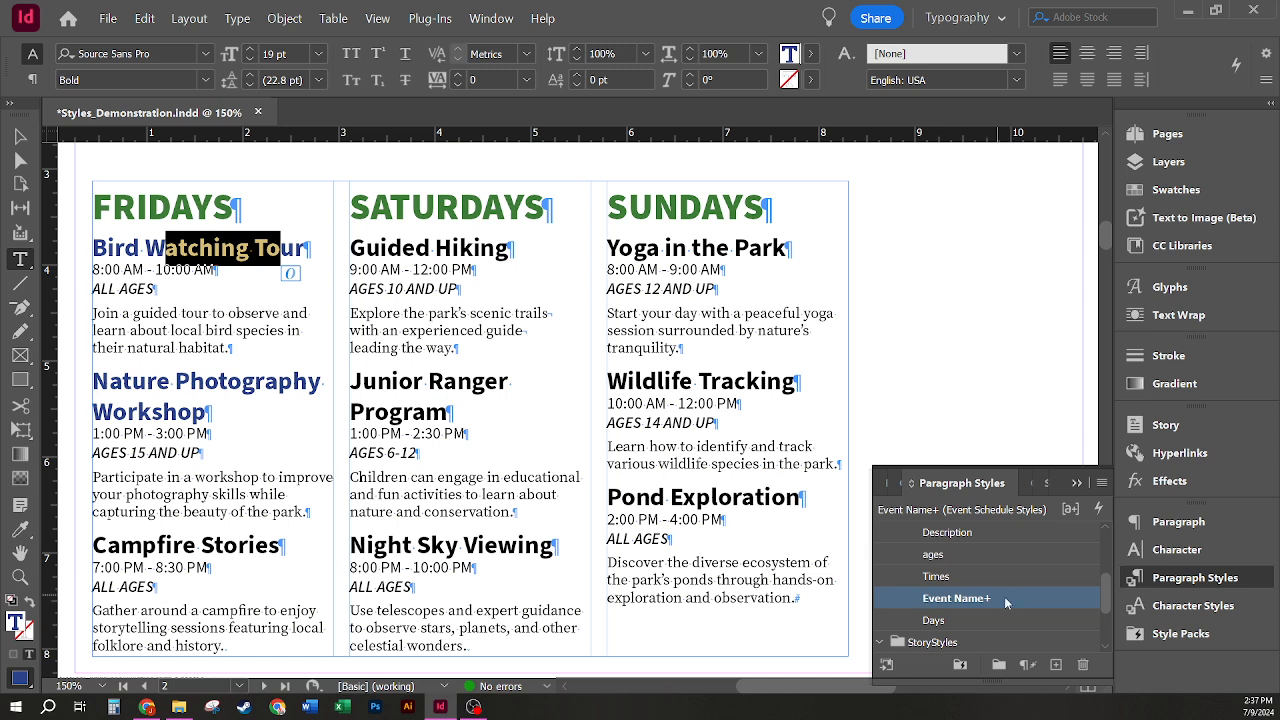
click(1028, 666)
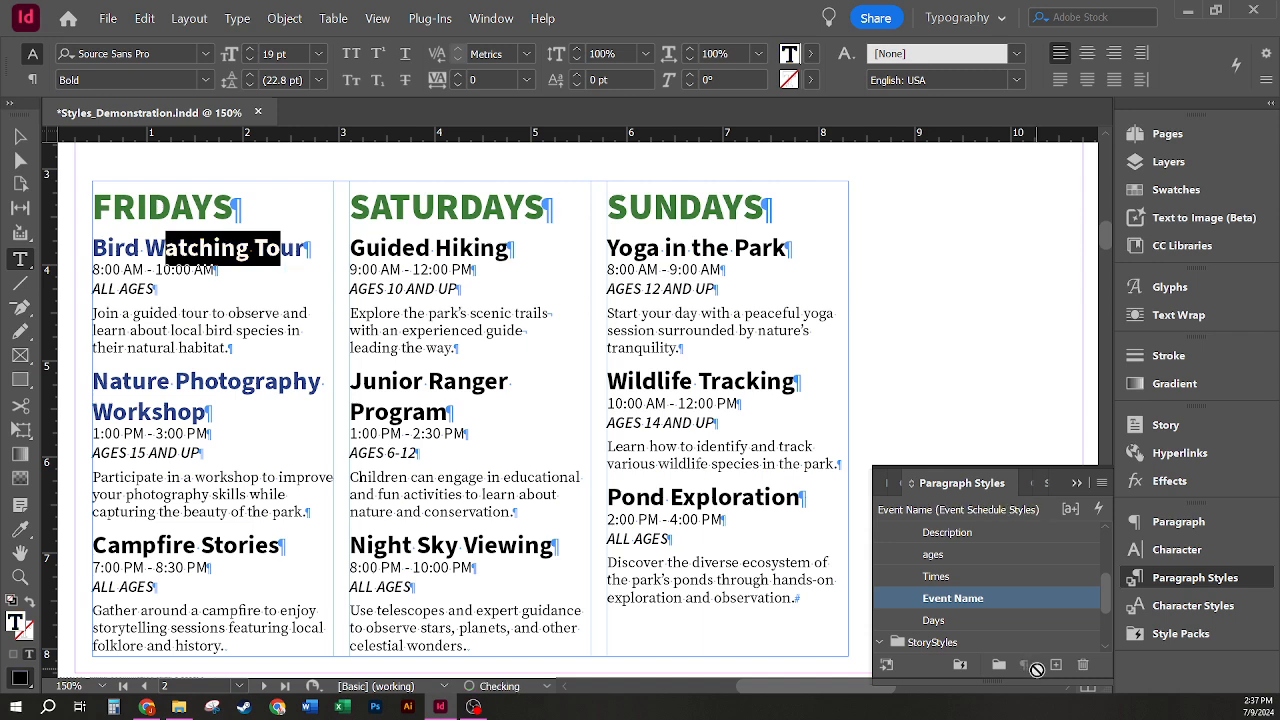
click(243, 215)
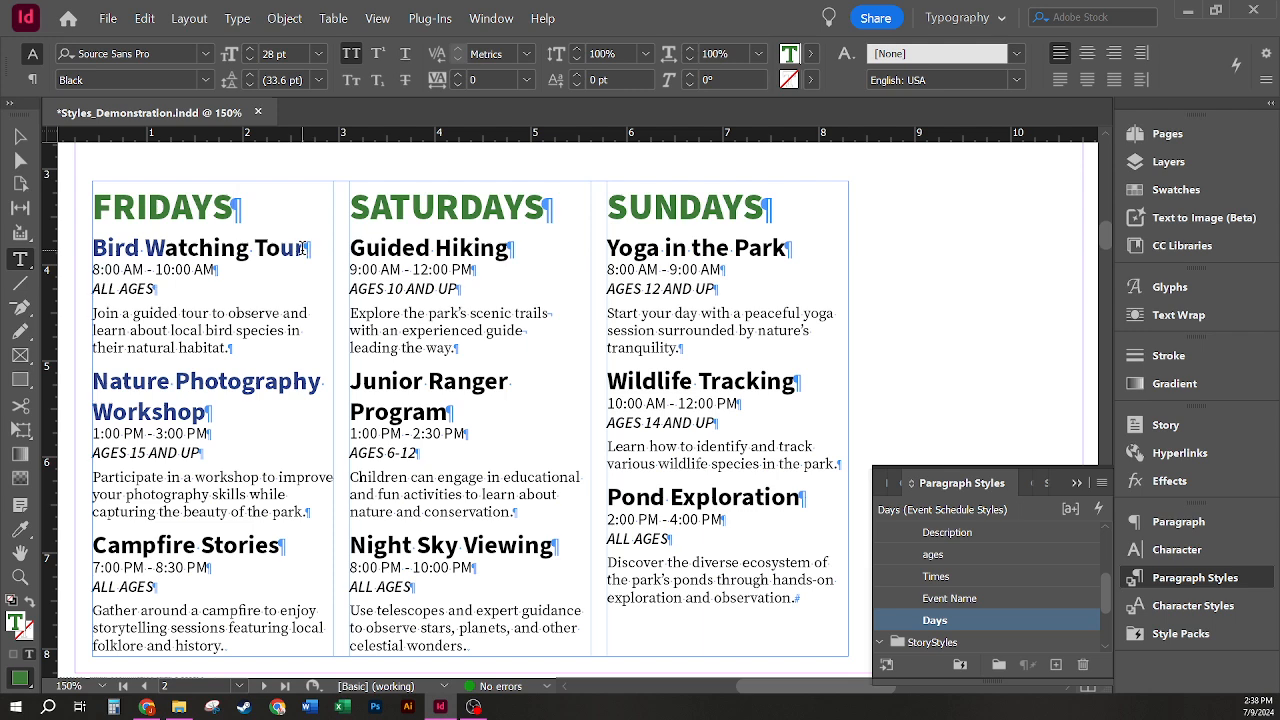
Step: Clear the style overrides from the entire "Bird Watching Tour" and "Nature Photography Workshop" event names
drag(305, 249, 80, 249)
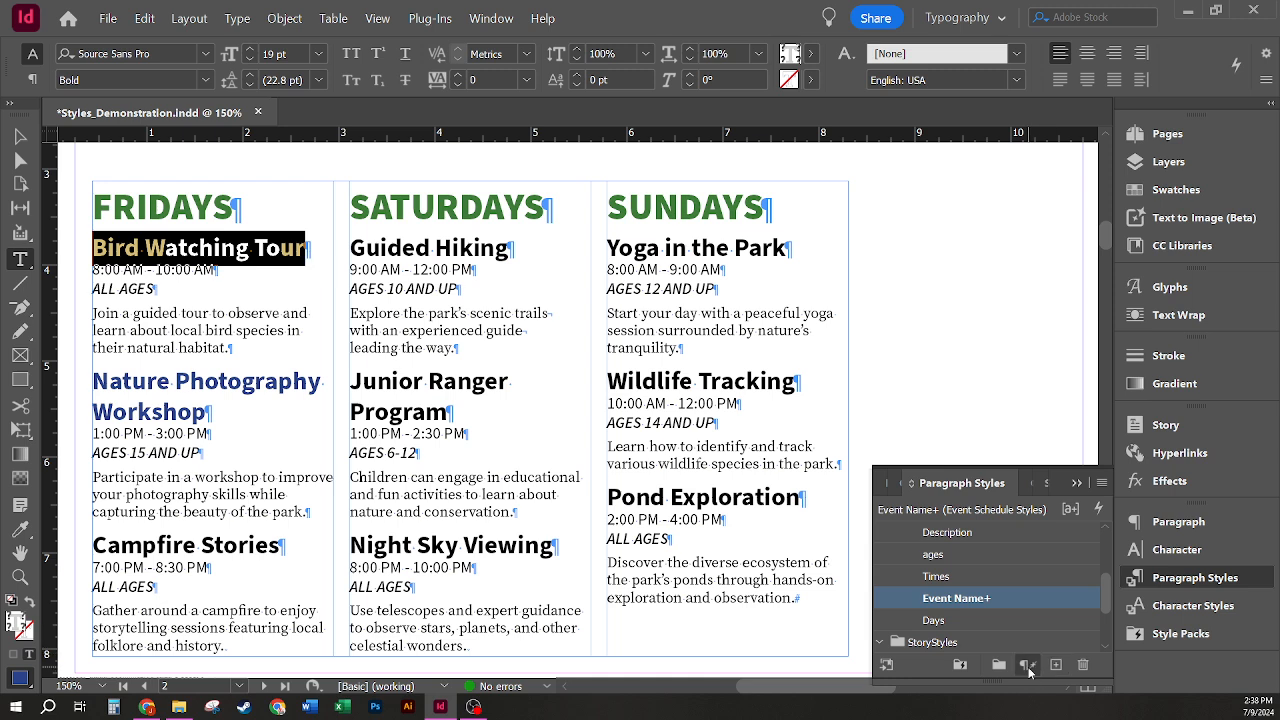
click(1027, 668)
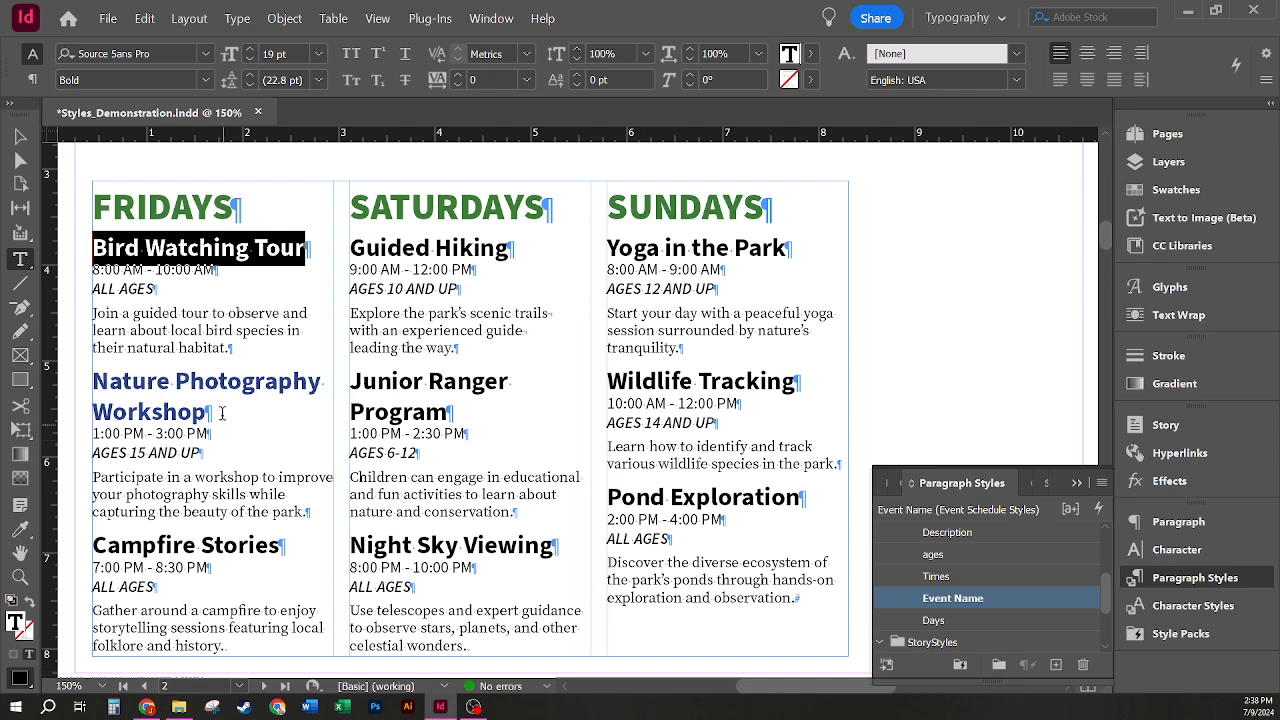
drag(222, 412, 90, 385)
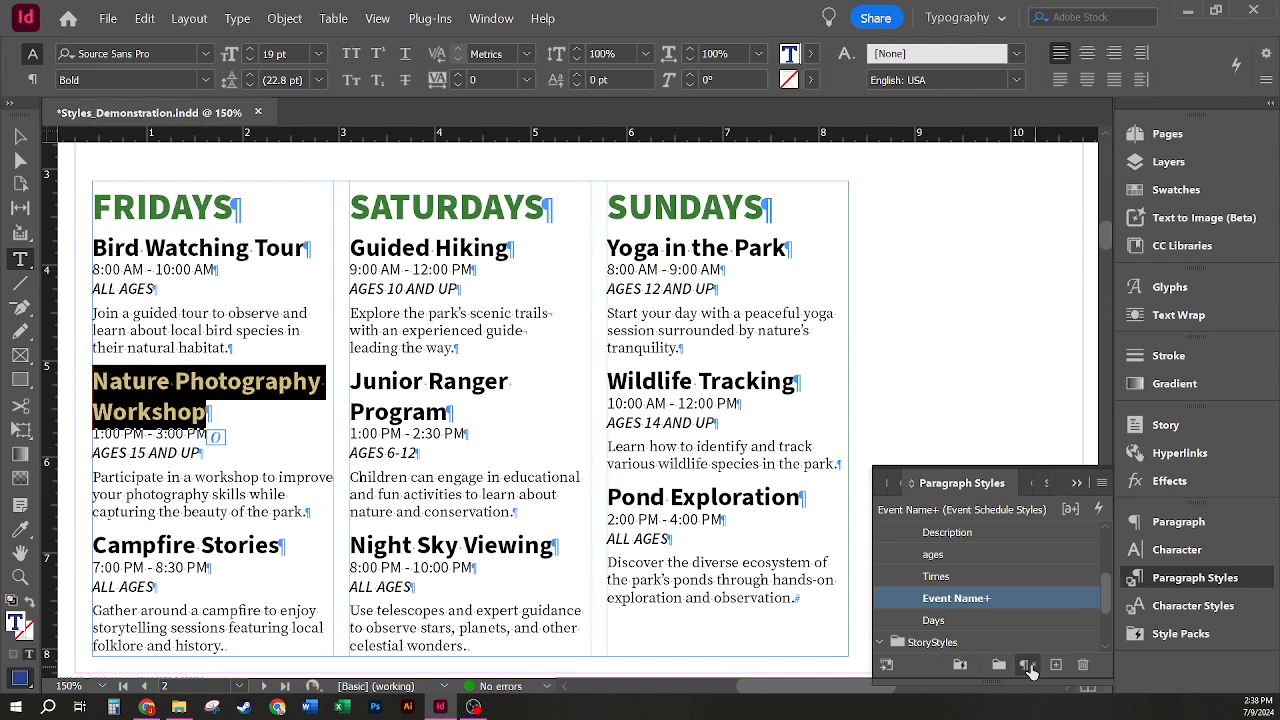
click(1027, 668)
click(522, 392)
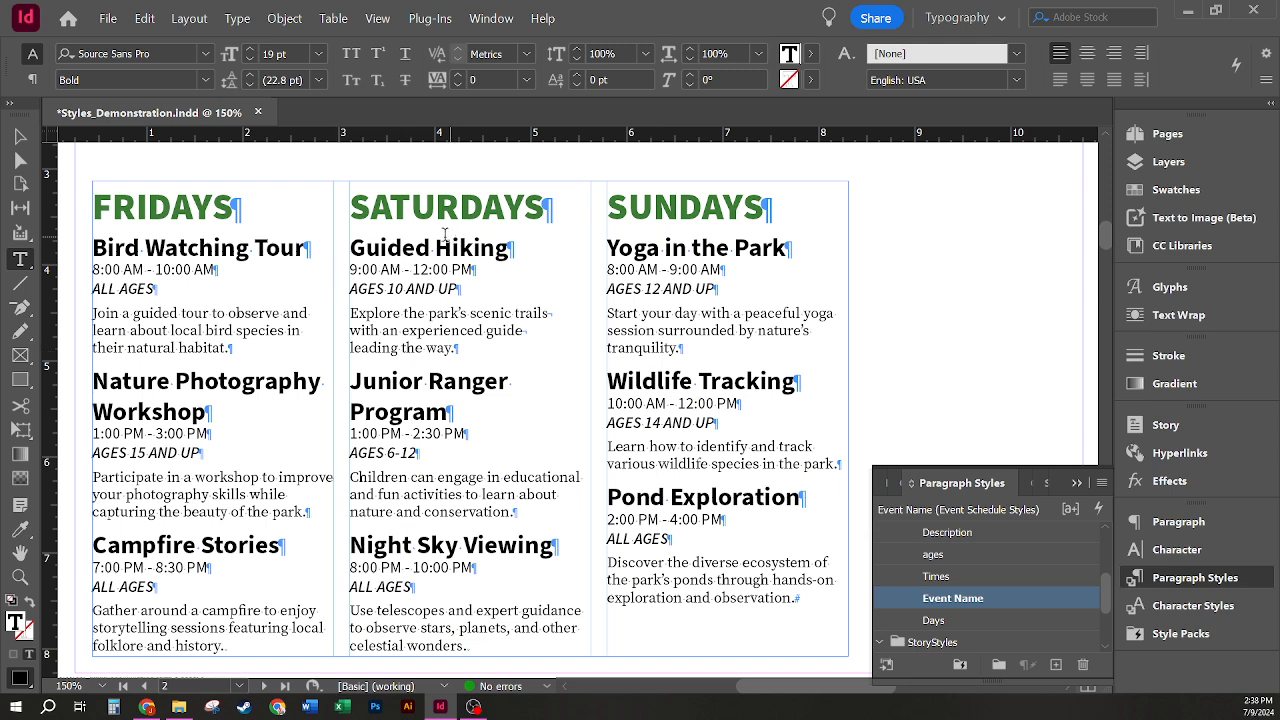
Step: Apply the C=100 M=90 Y=10 K=0 swatch as the text color of the "Bird Watching Tour" event name
drag(308, 245, 90, 246)
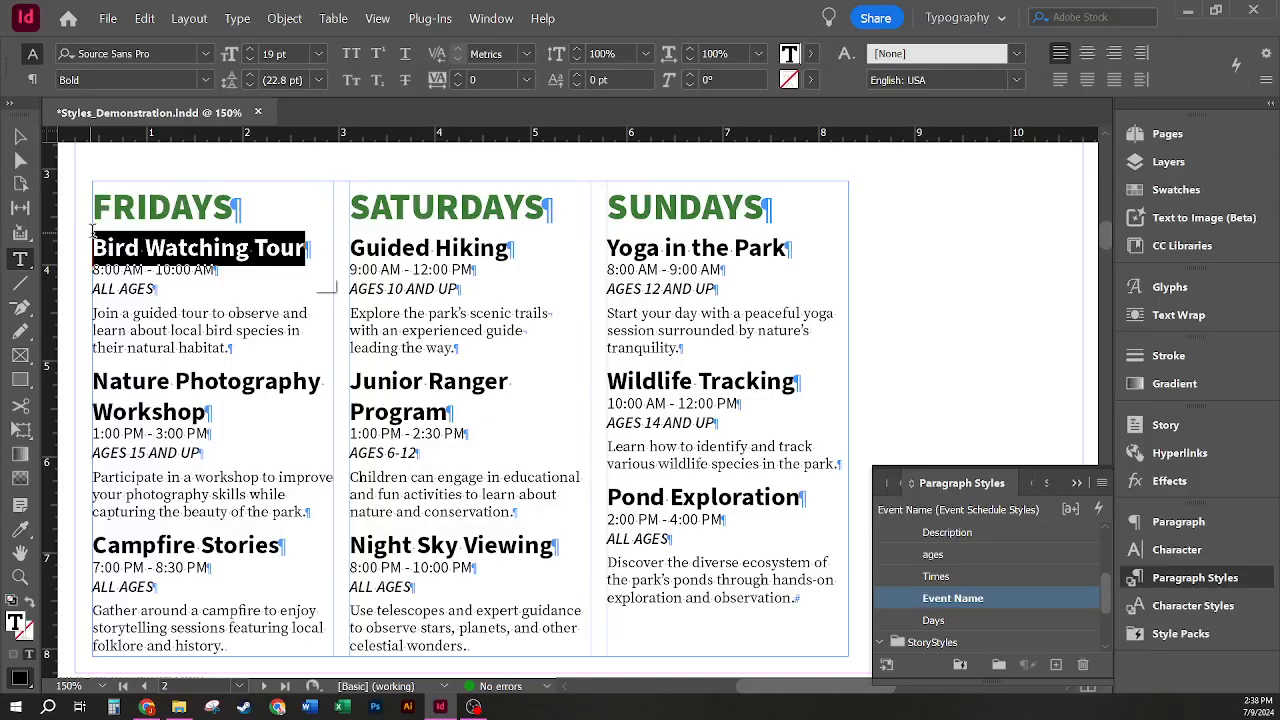
click(813, 55)
click(810, 55)
drag(815, 232, 802, 313)
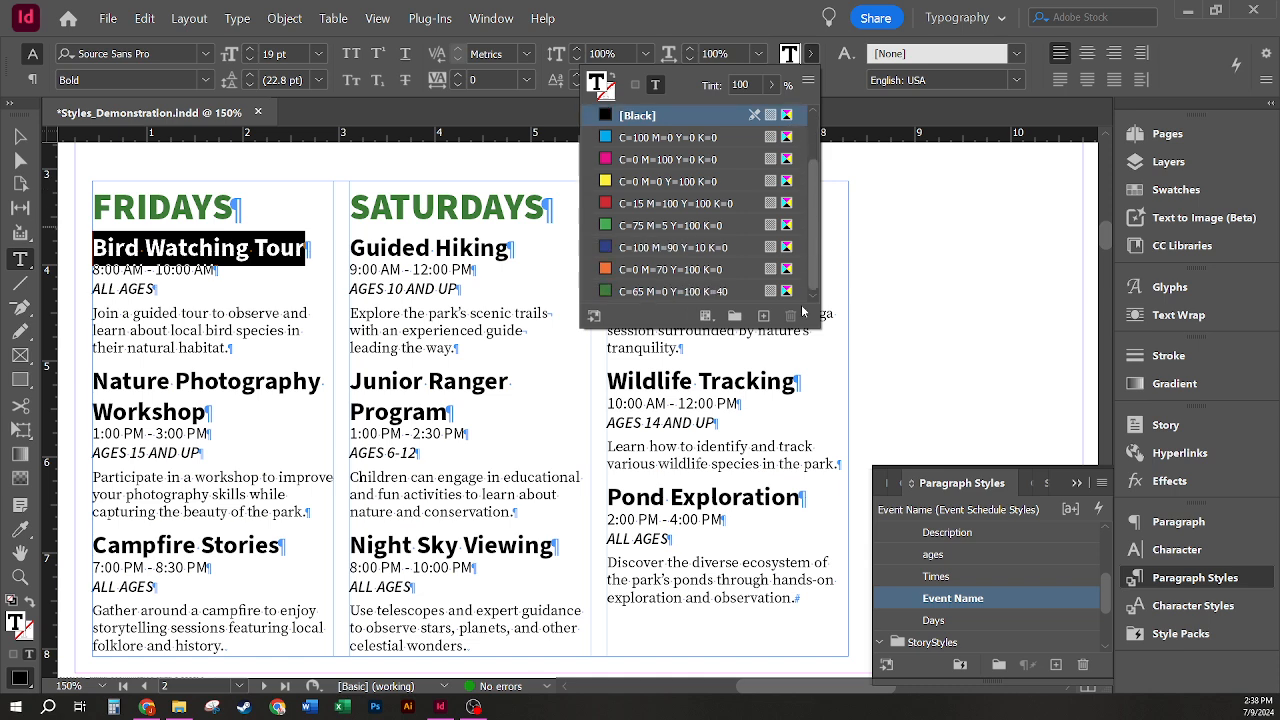
click(697, 247)
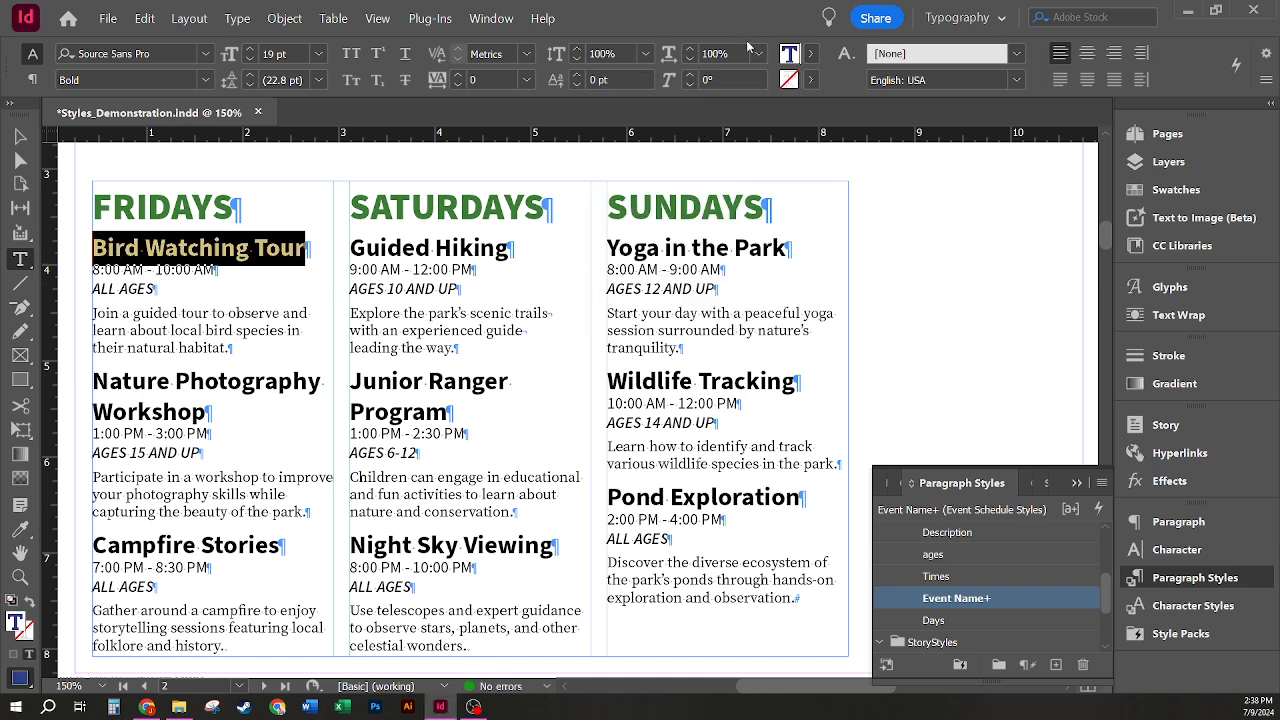
click(396, 250)
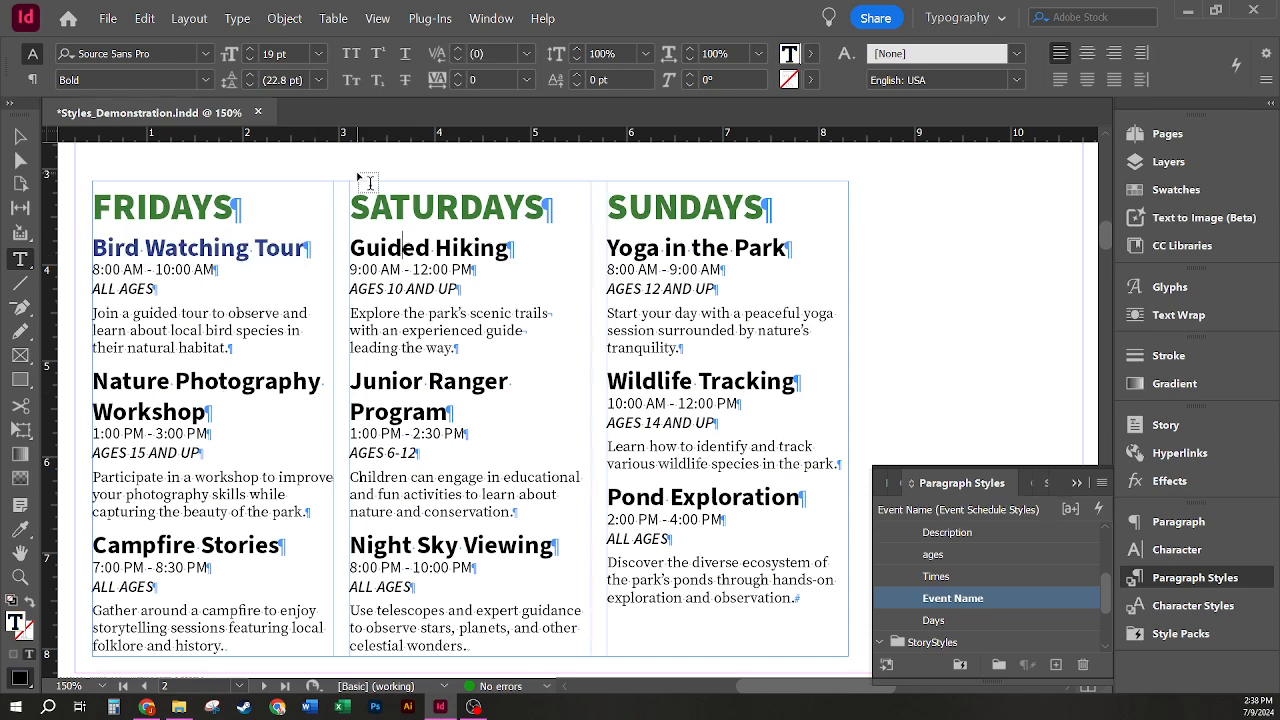
Step: Redefine the Event Name paragraph style from the blue "Bird Watching Tour" text
drag(308, 250, 88, 250)
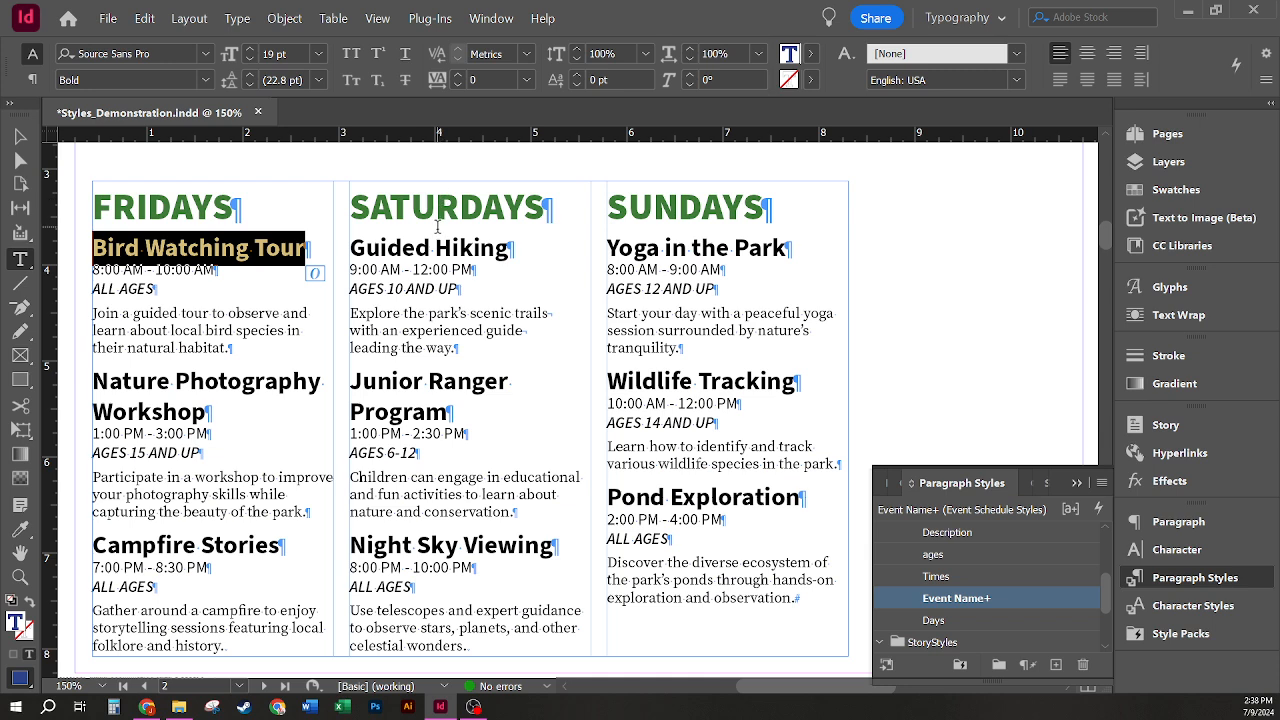
right_click(1009, 597)
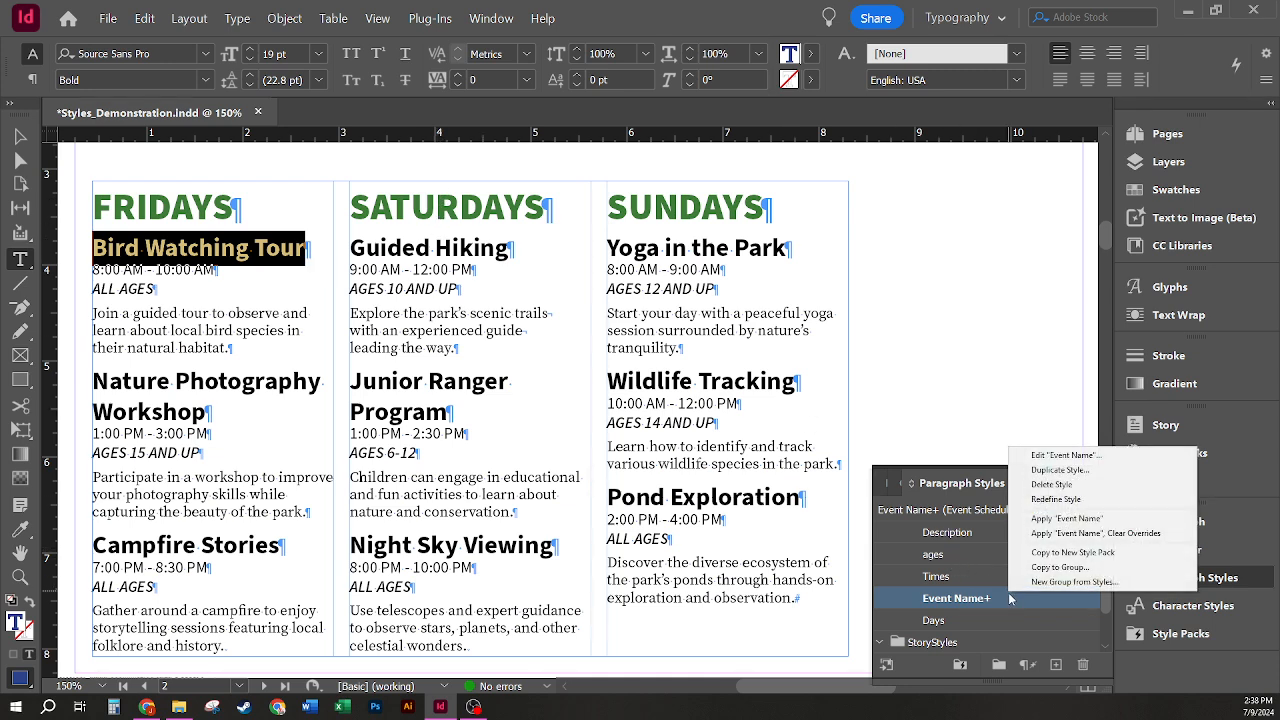
click(1099, 499)
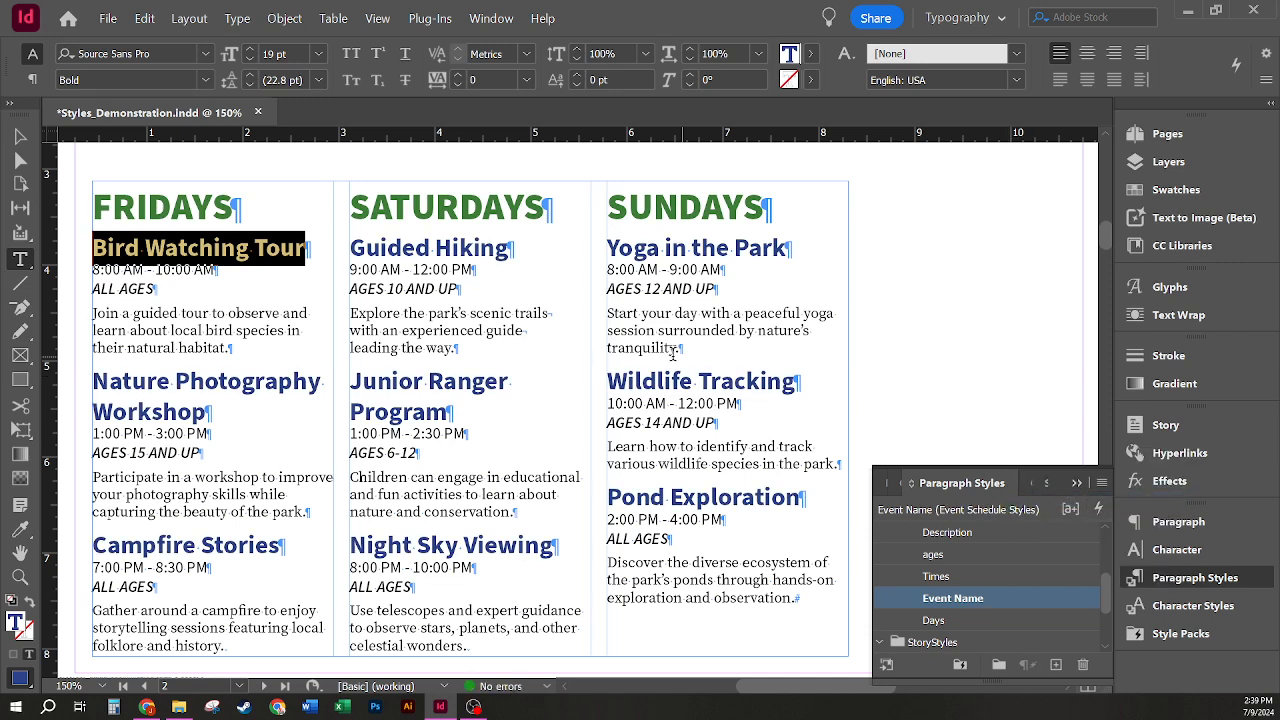
click(674, 390)
click(674, 402)
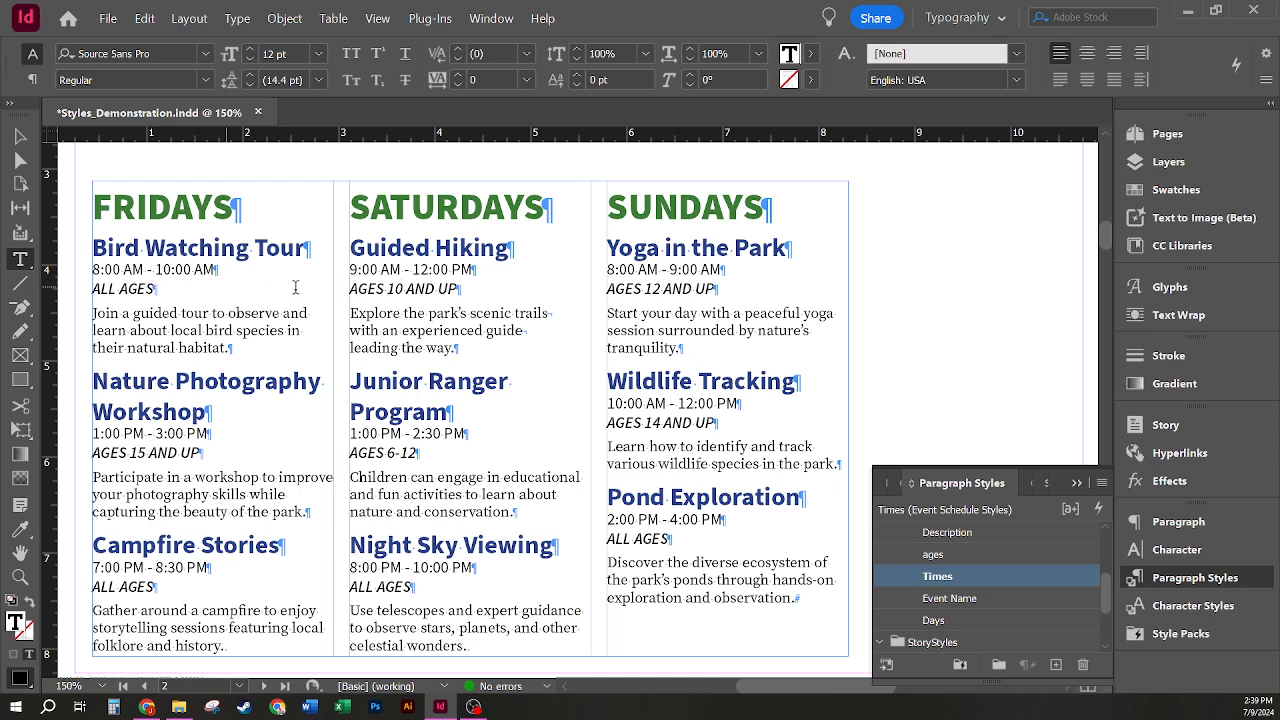
Step: Open the ages paragraph style for editing from the "ALL AGES" line under Bird Watching Tour, keeping the schedule text in view
click(106, 288)
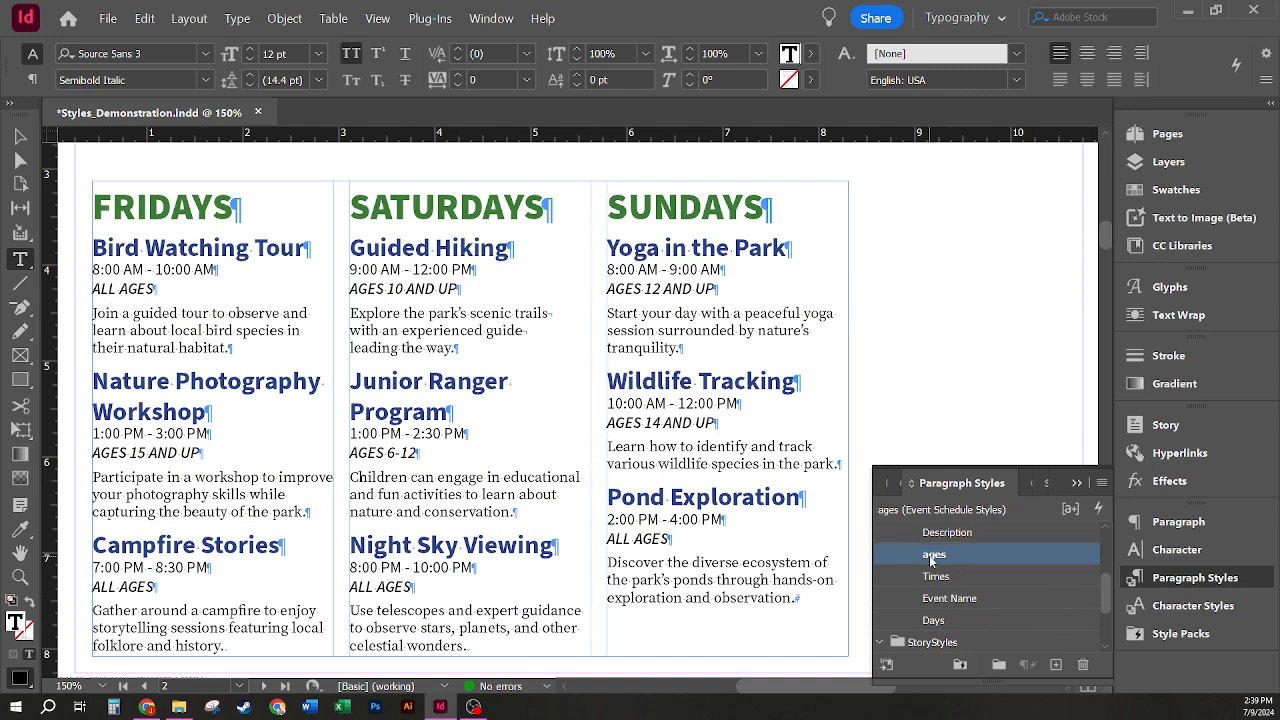
right_click(961, 554)
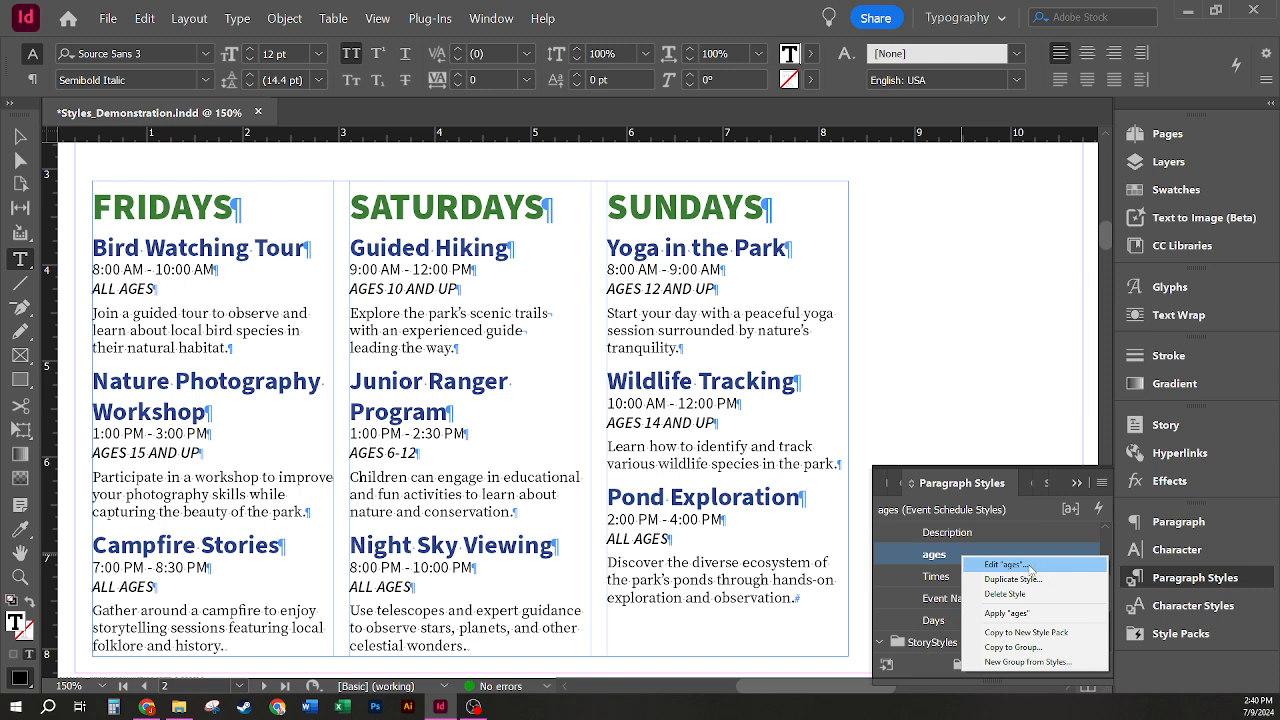
click(1008, 565)
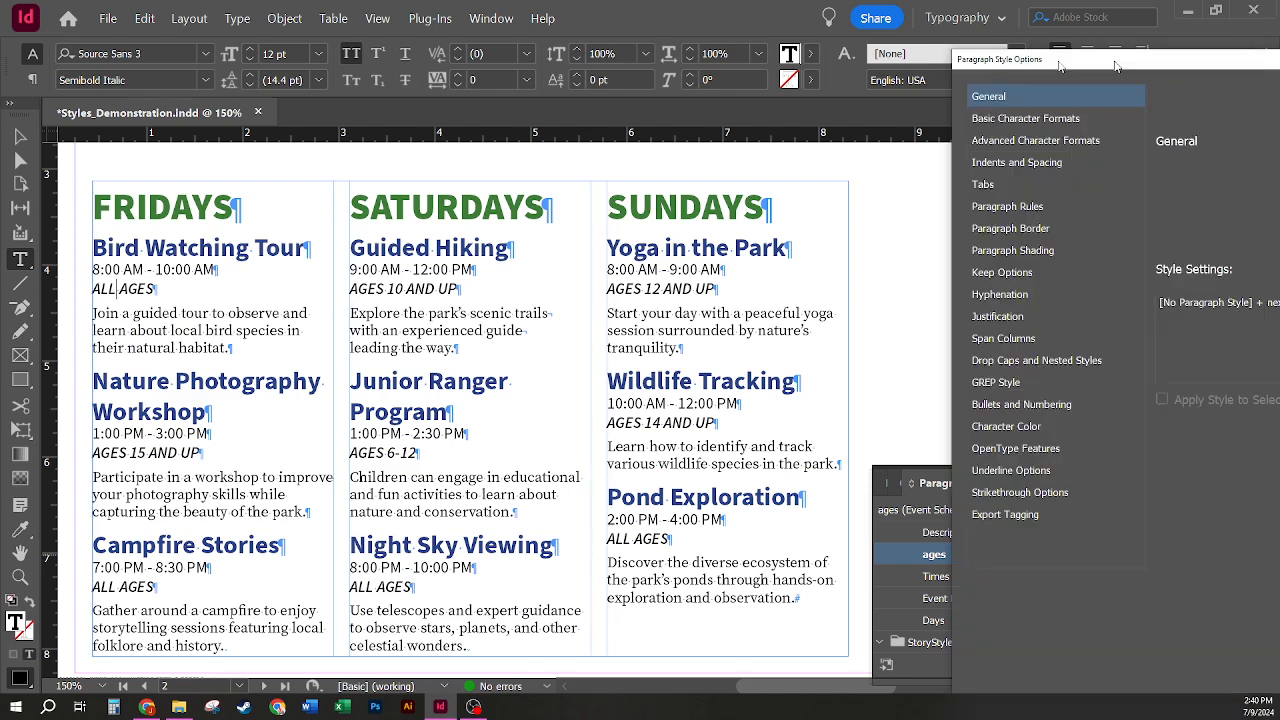
drag(1109, 52, 403, 18)
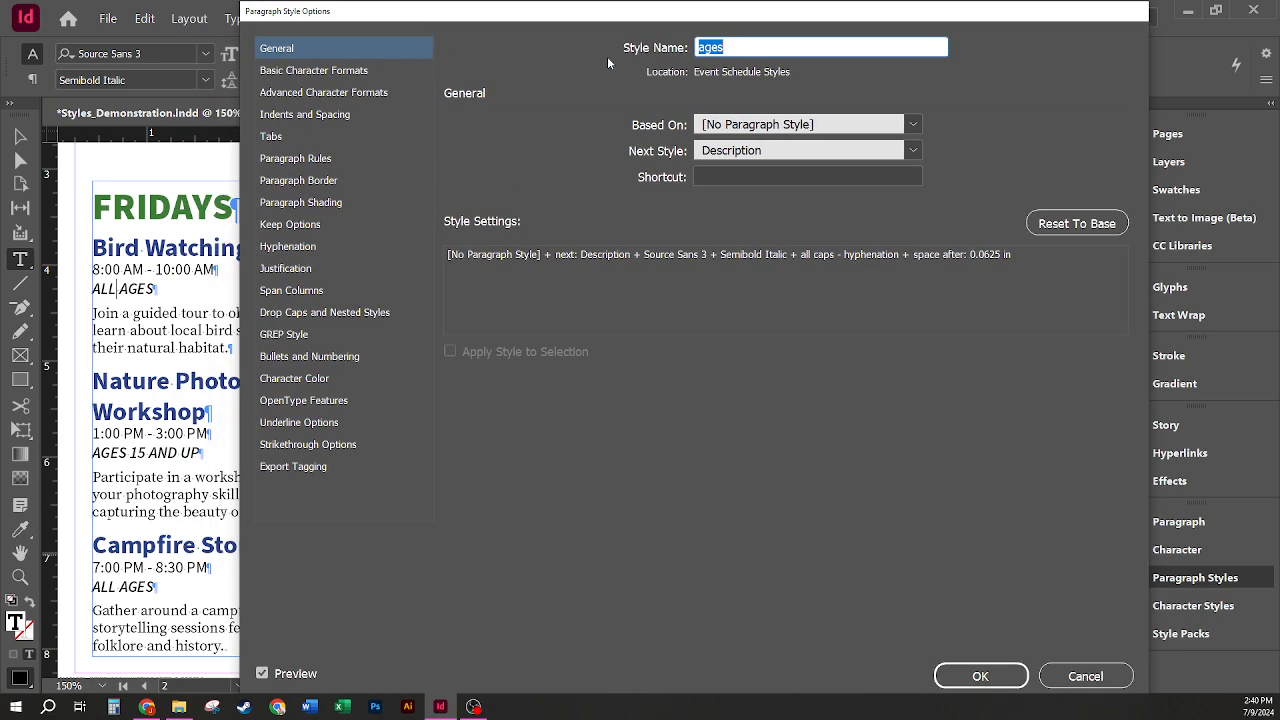
Step: Examine the ages style's basic and advanced character formats, case choices, and indent, spacing and alignment options
click(350, 71)
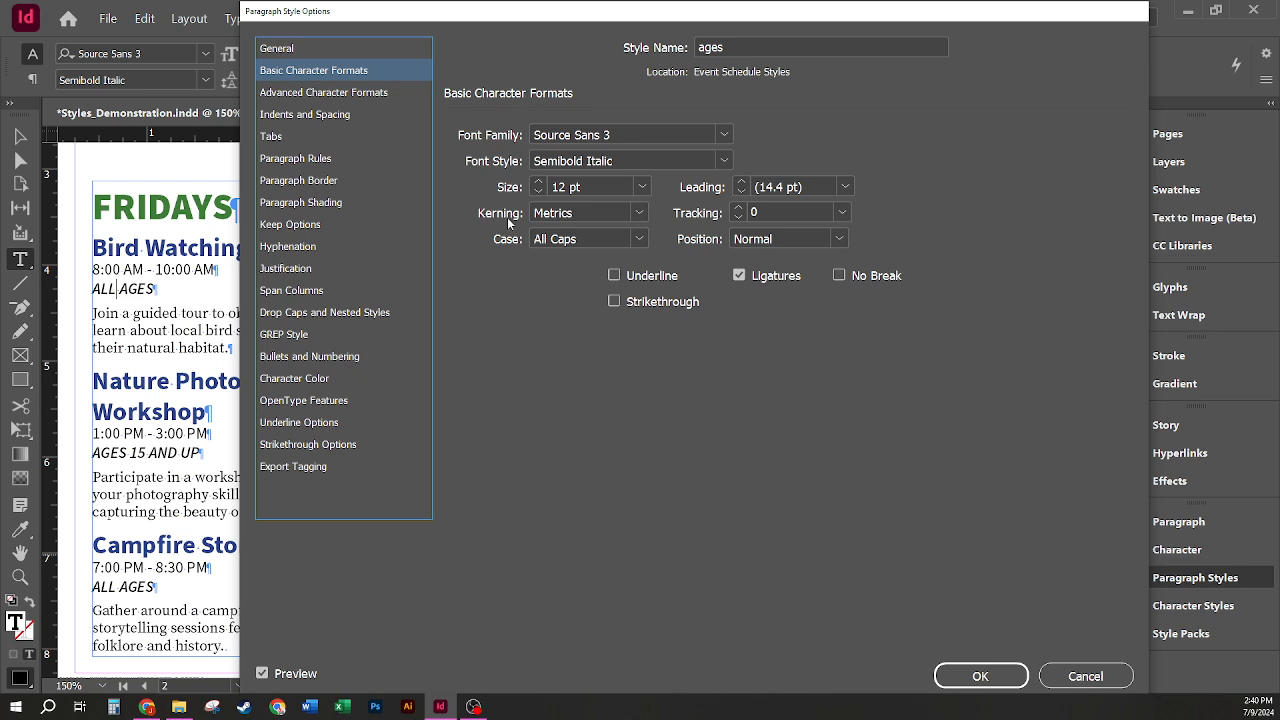
click(632, 239)
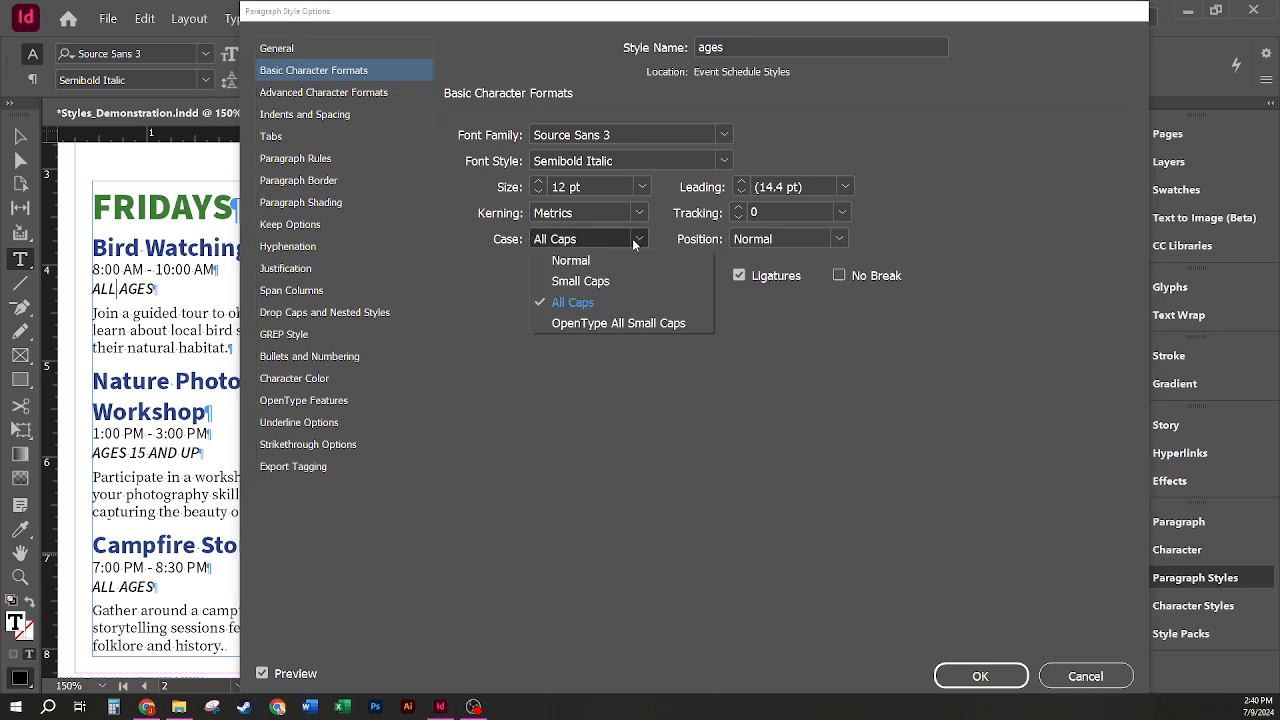
click(632, 238)
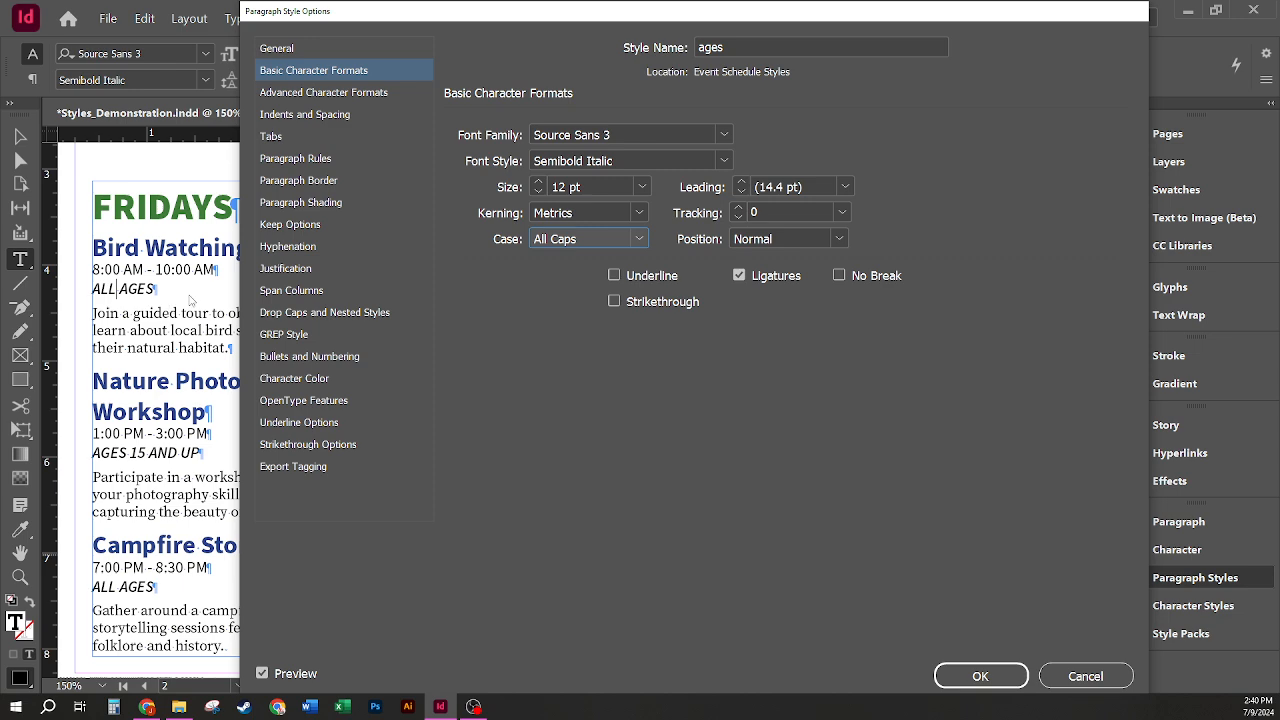
click(632, 239)
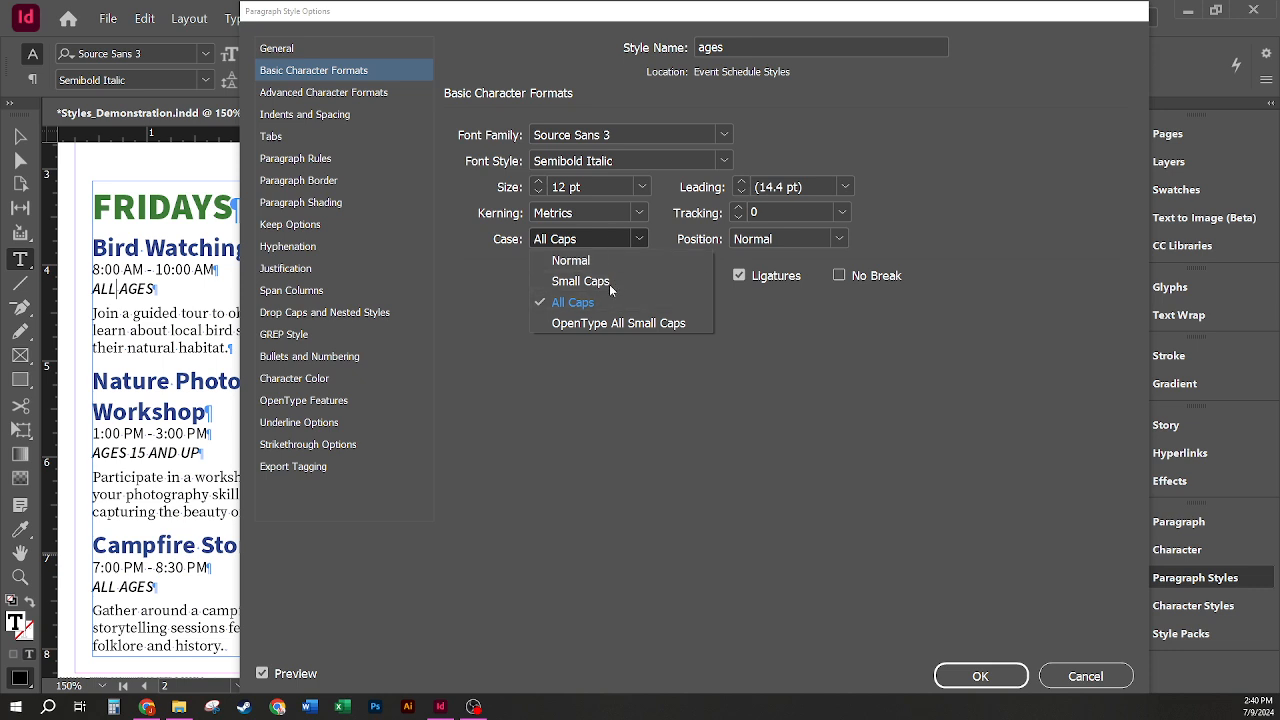
click(811, 339)
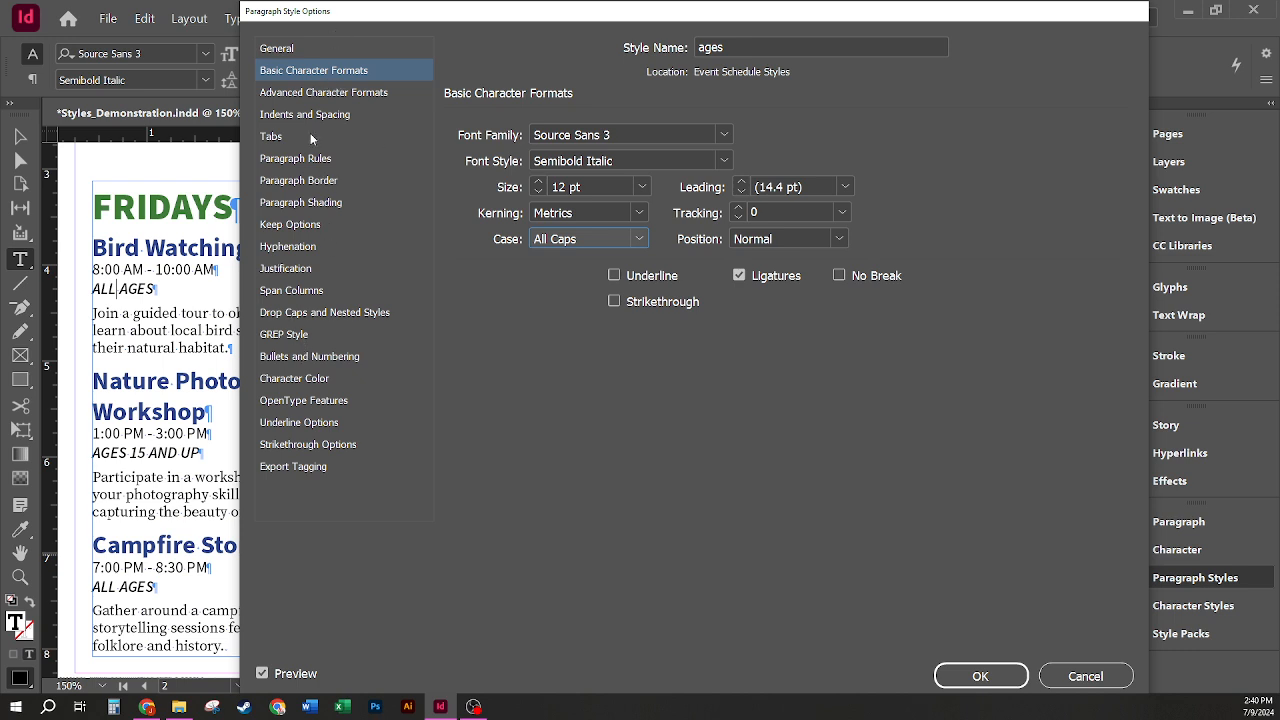
click(370, 93)
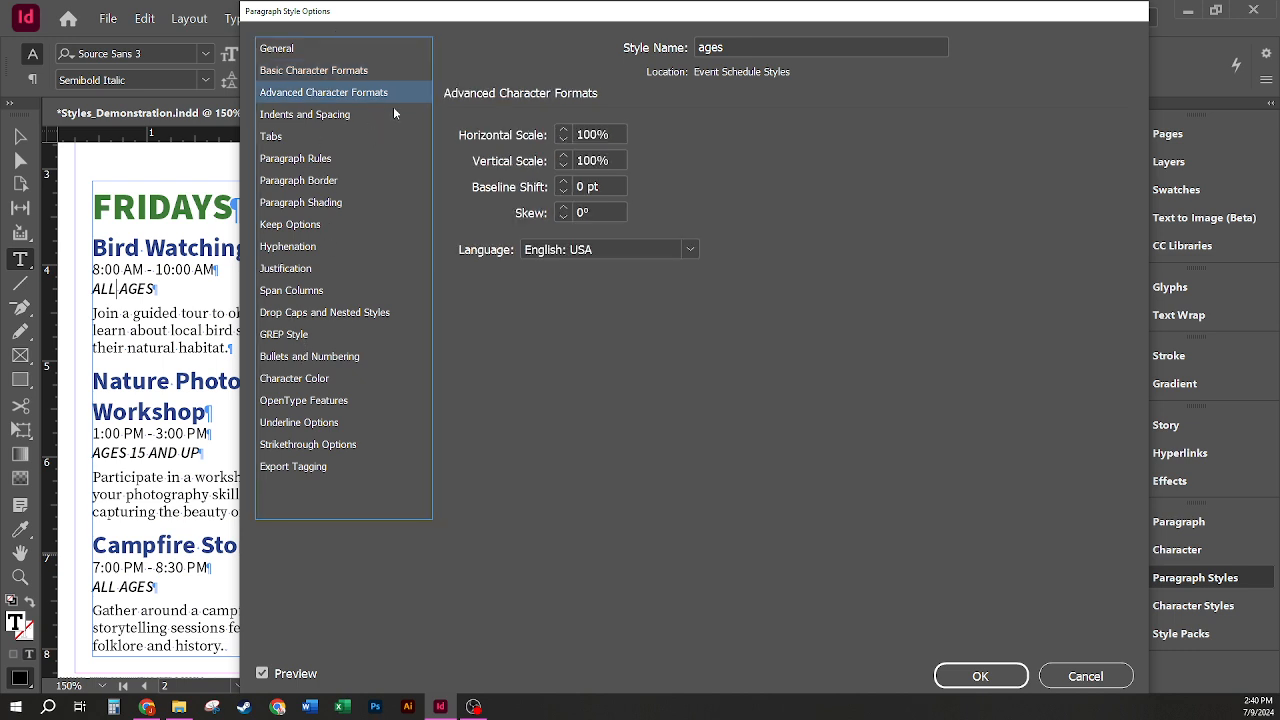
click(355, 116)
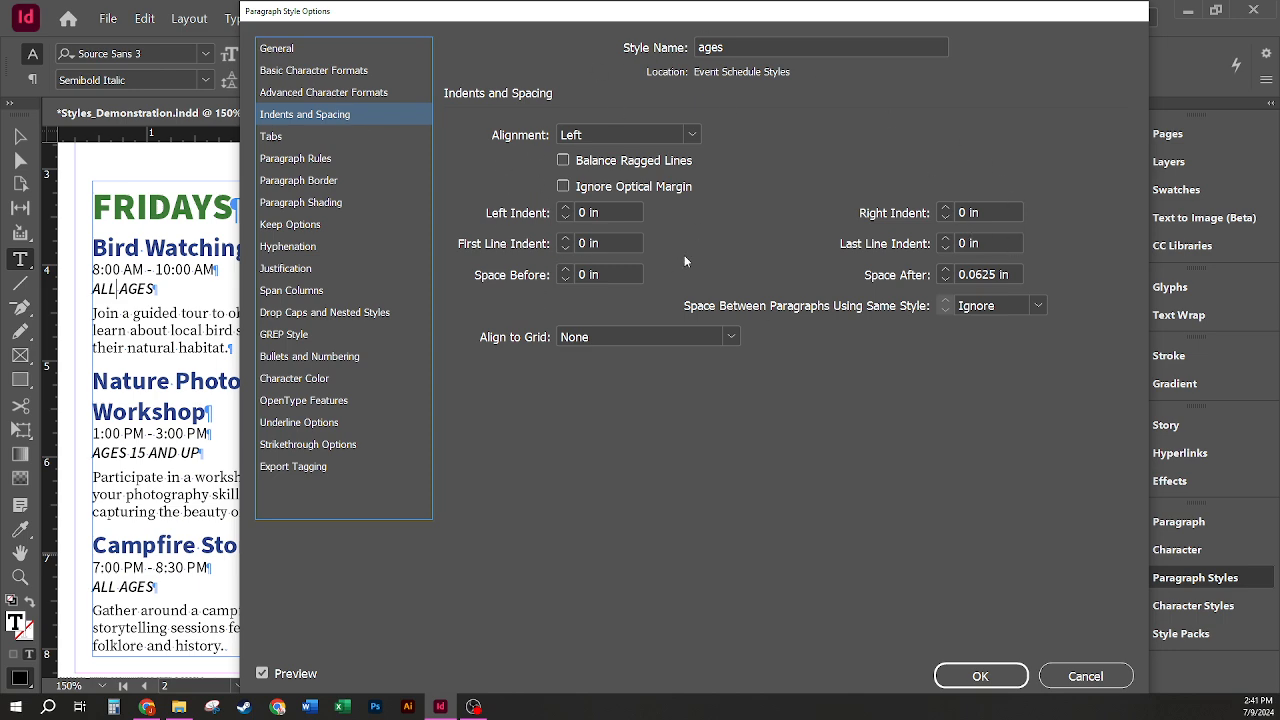
click(697, 130)
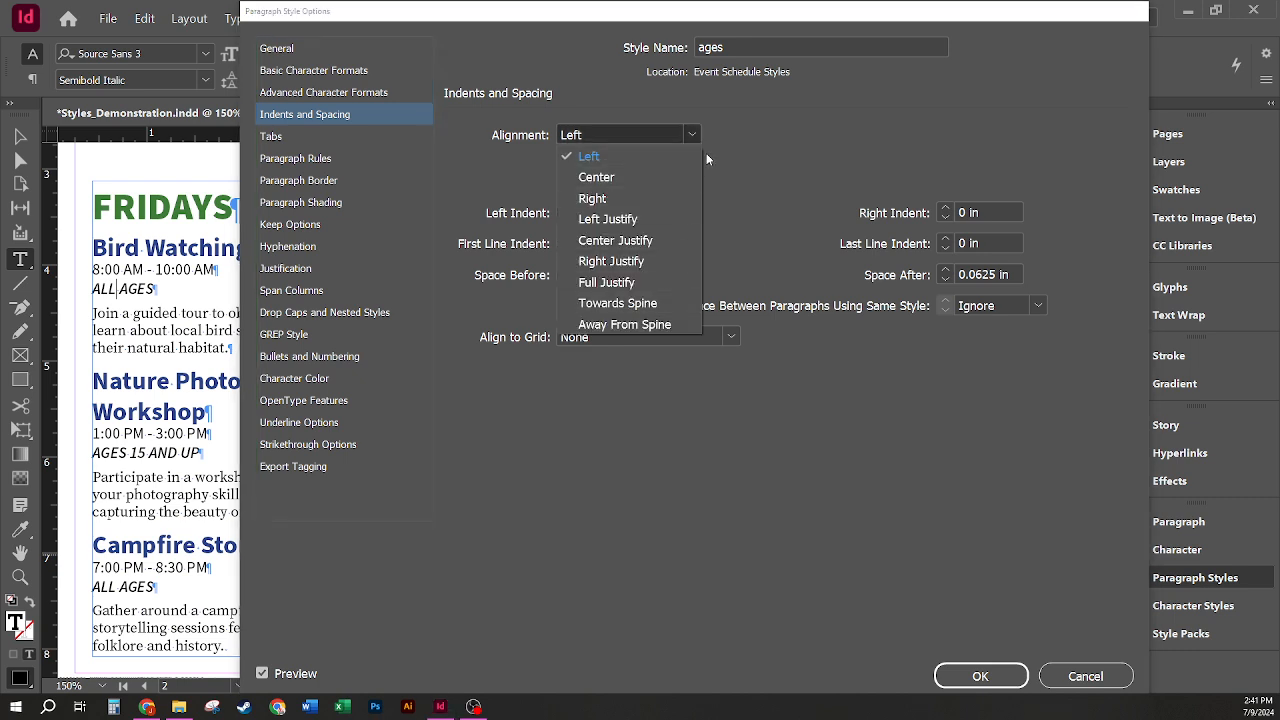
click(798, 149)
Step: Examine the ages style's tabs, paragraph rules, border, drop caps and nested styles, bullets and numbering, and character color settings
click(272, 136)
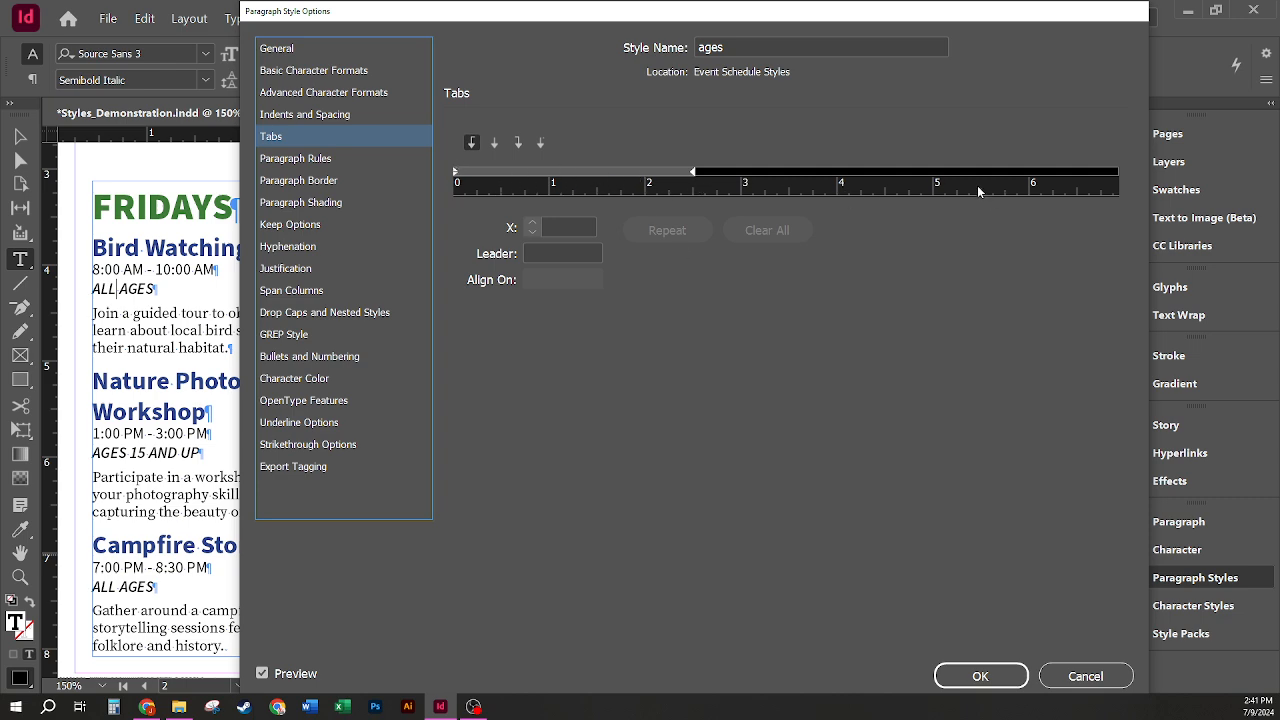
click(281, 160)
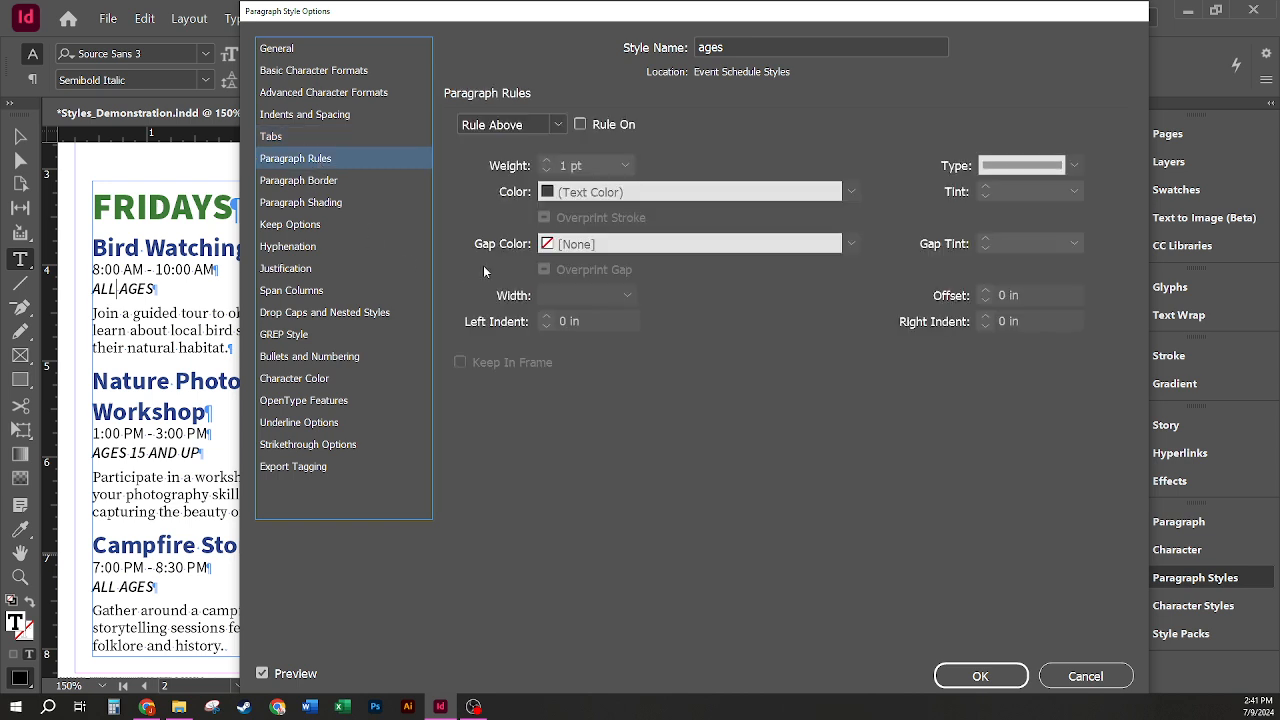
click(560, 126)
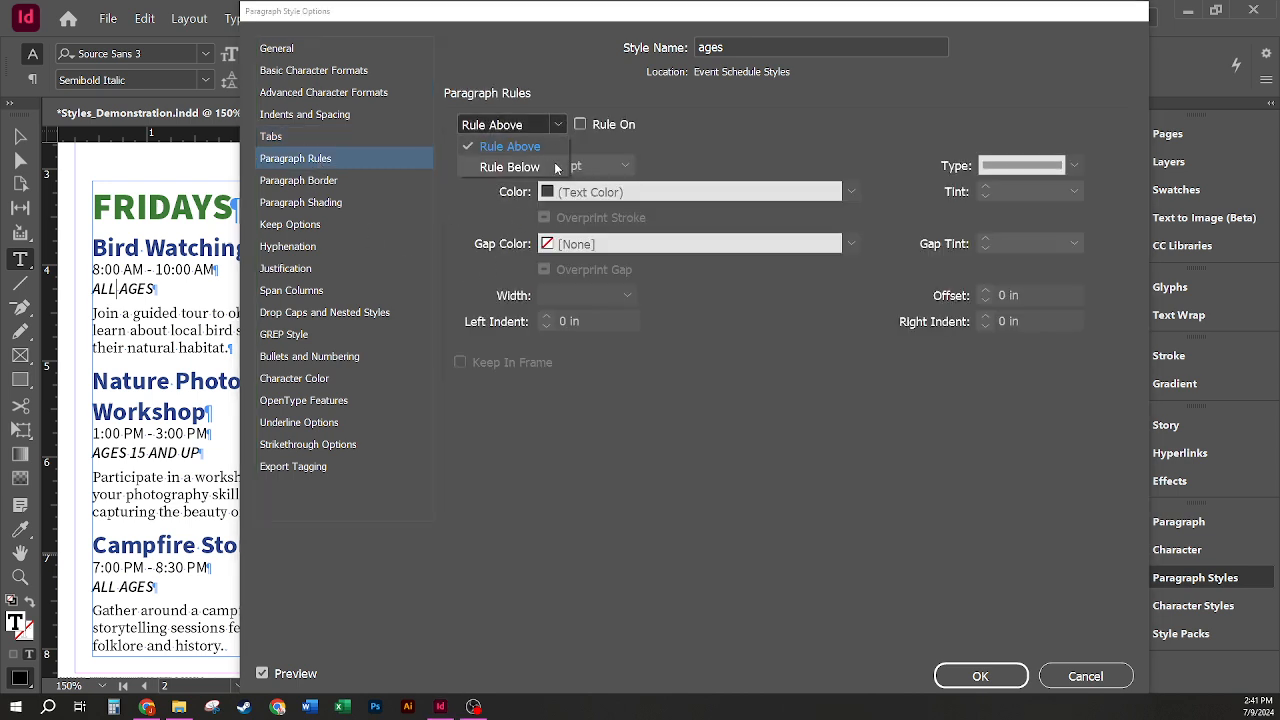
click(341, 180)
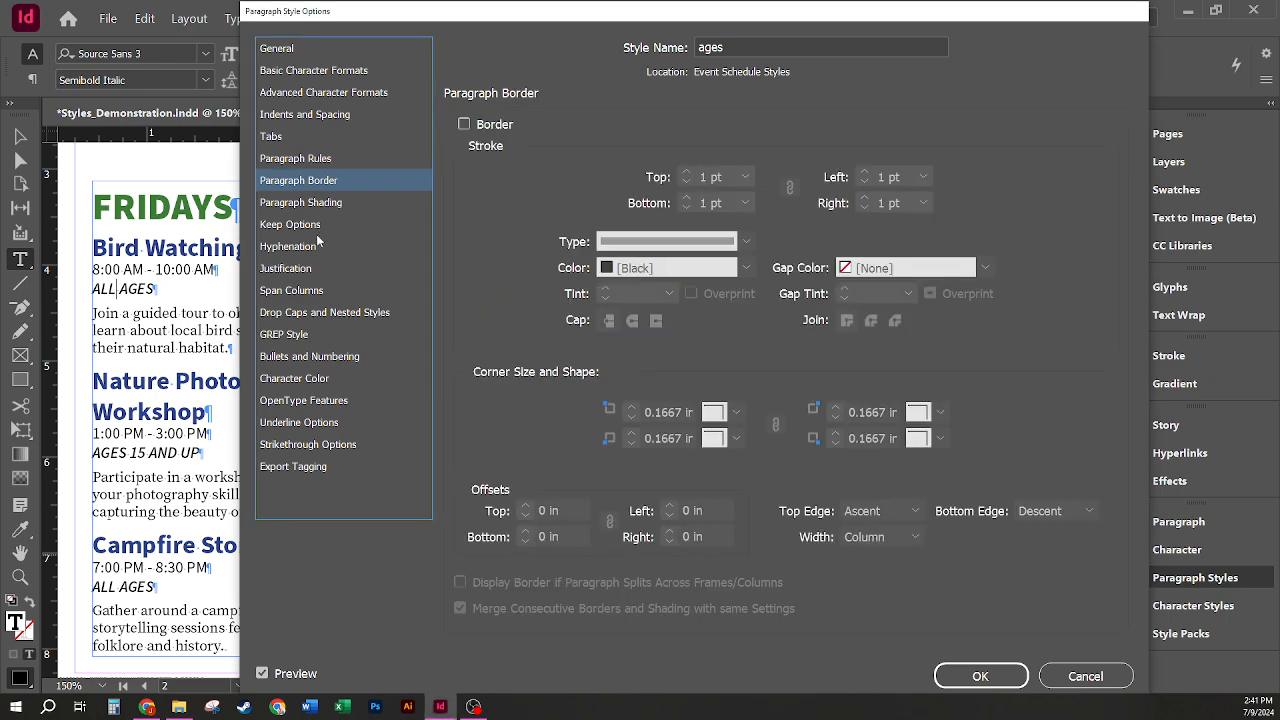
click(316, 314)
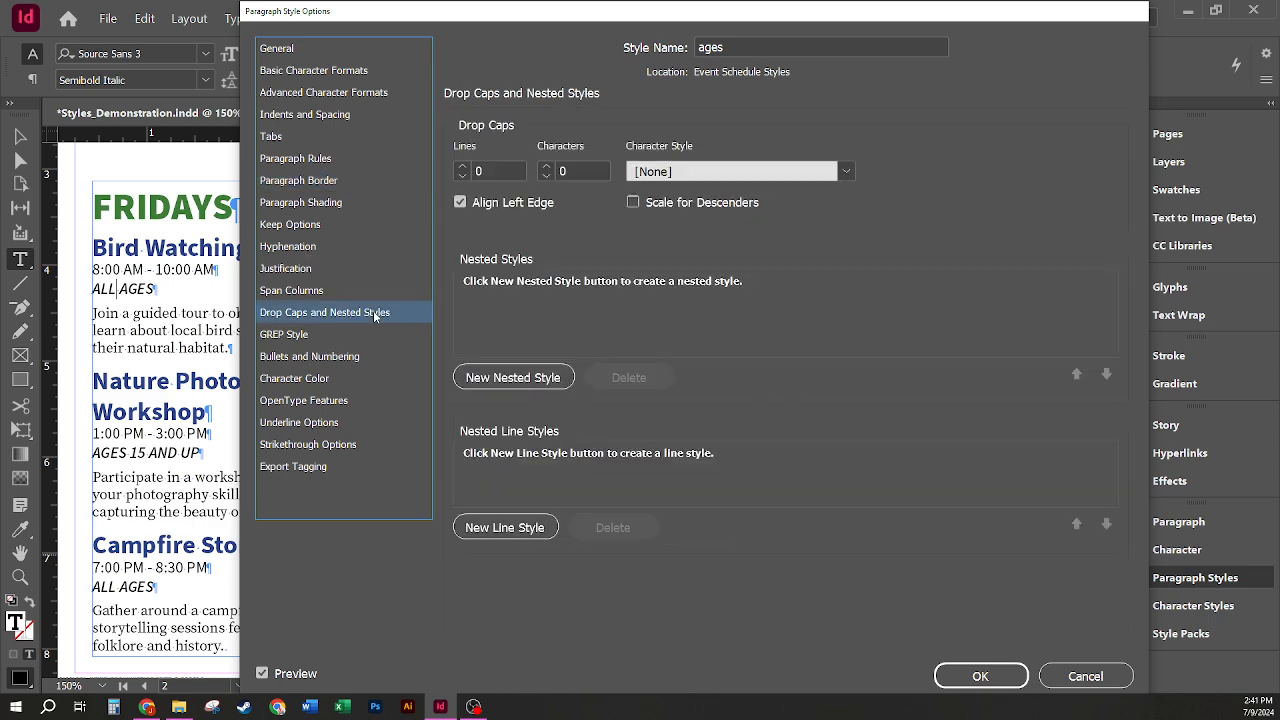
click(357, 366)
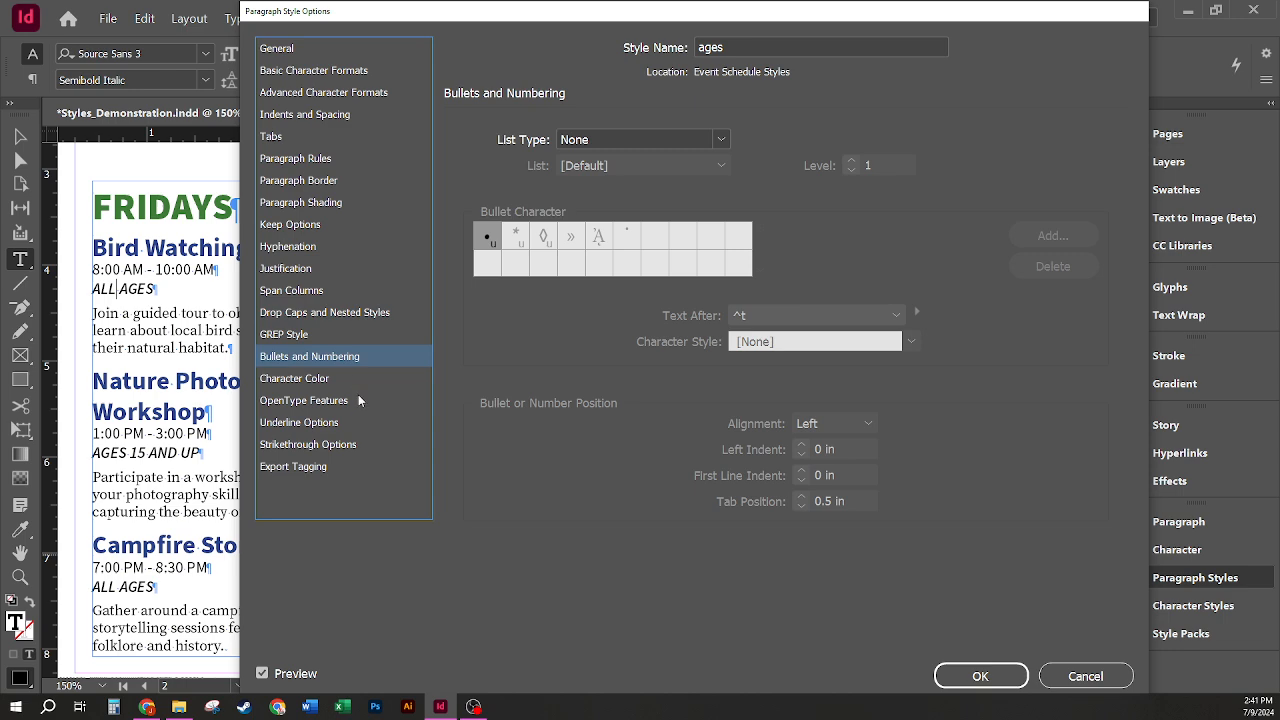
click(328, 382)
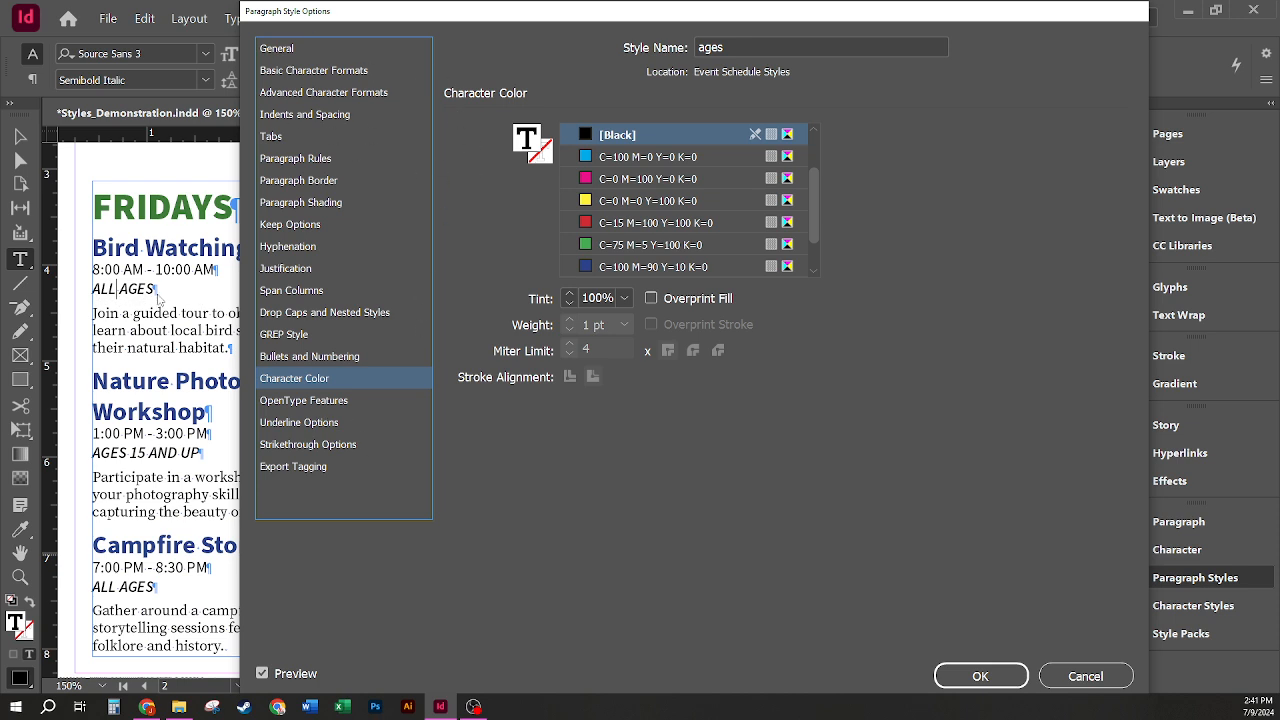
Step: Set the ages paragraph style's font style to Bold
click(311, 55)
click(290, 73)
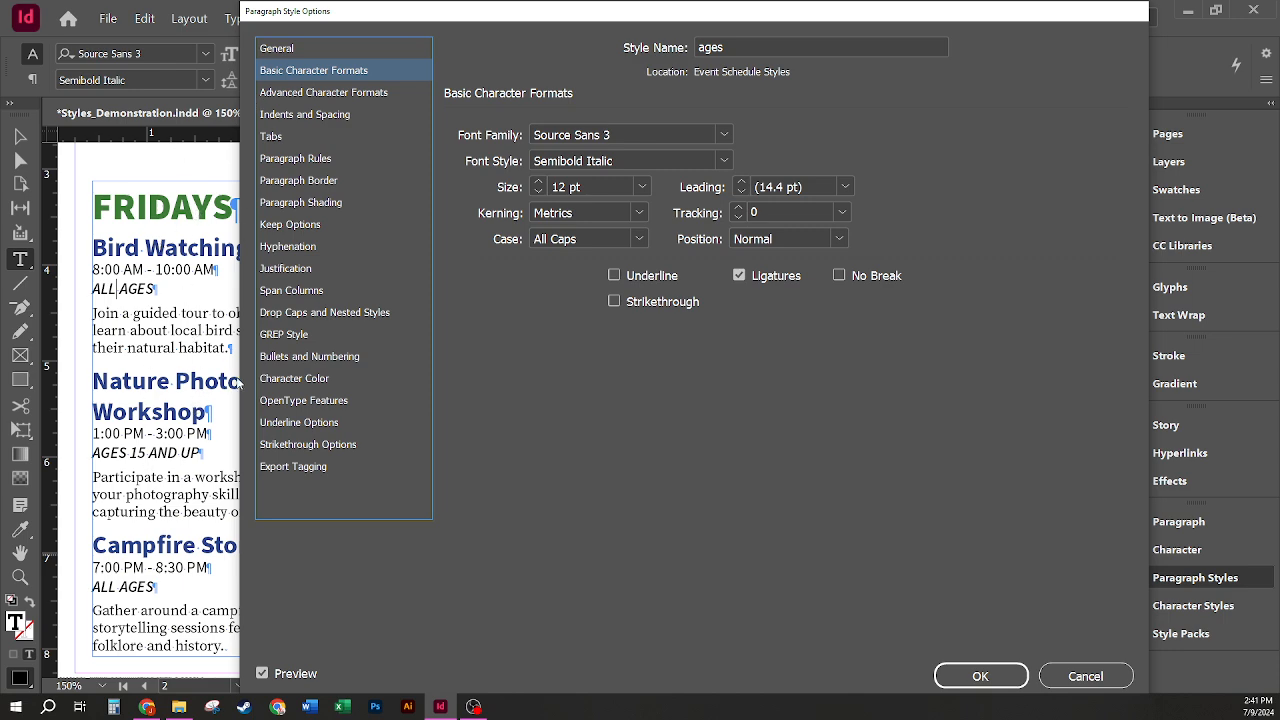
click(724, 161)
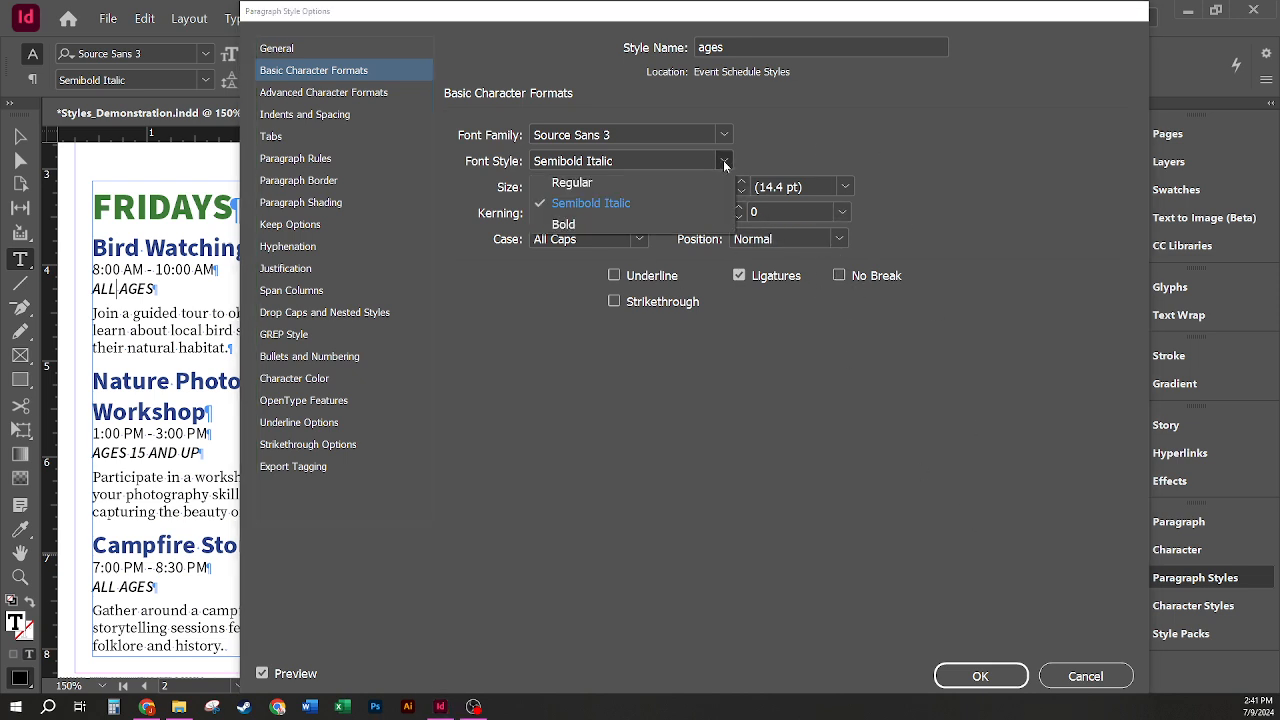
click(589, 224)
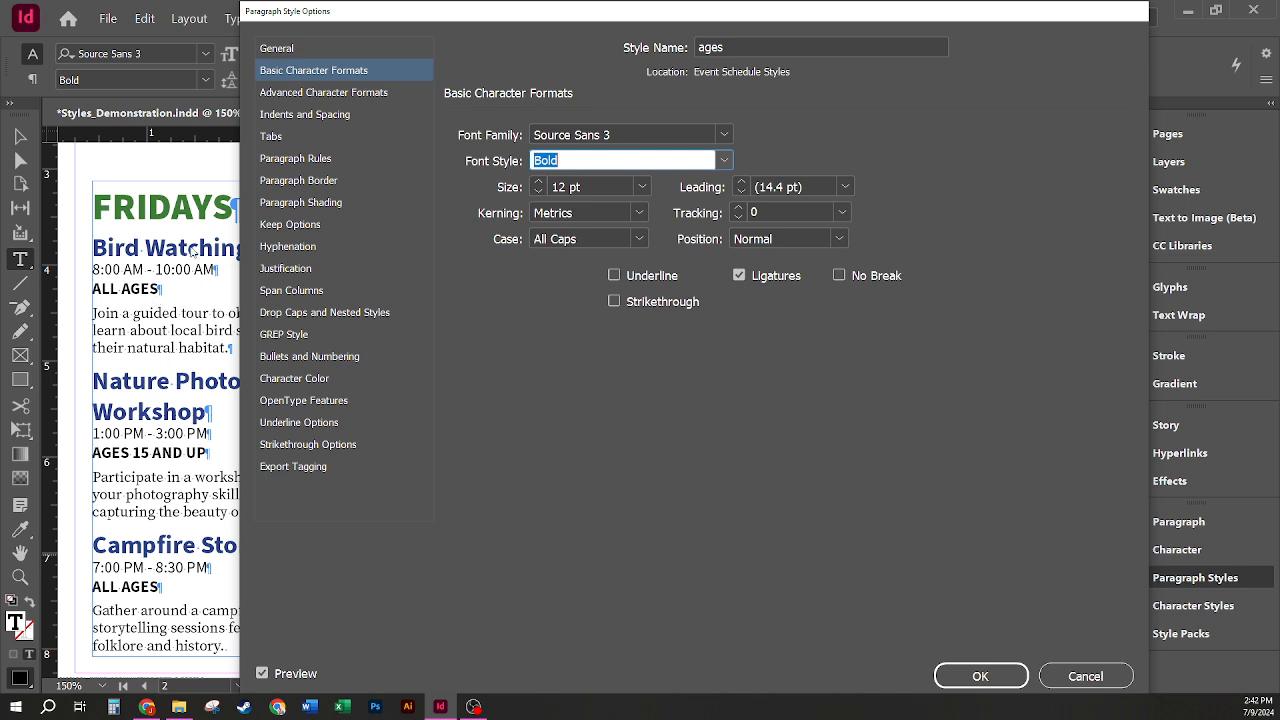
Step: Set the ages style's character color to C=100 M=90 Y=10 K=0 and save the style changes
click(293, 379)
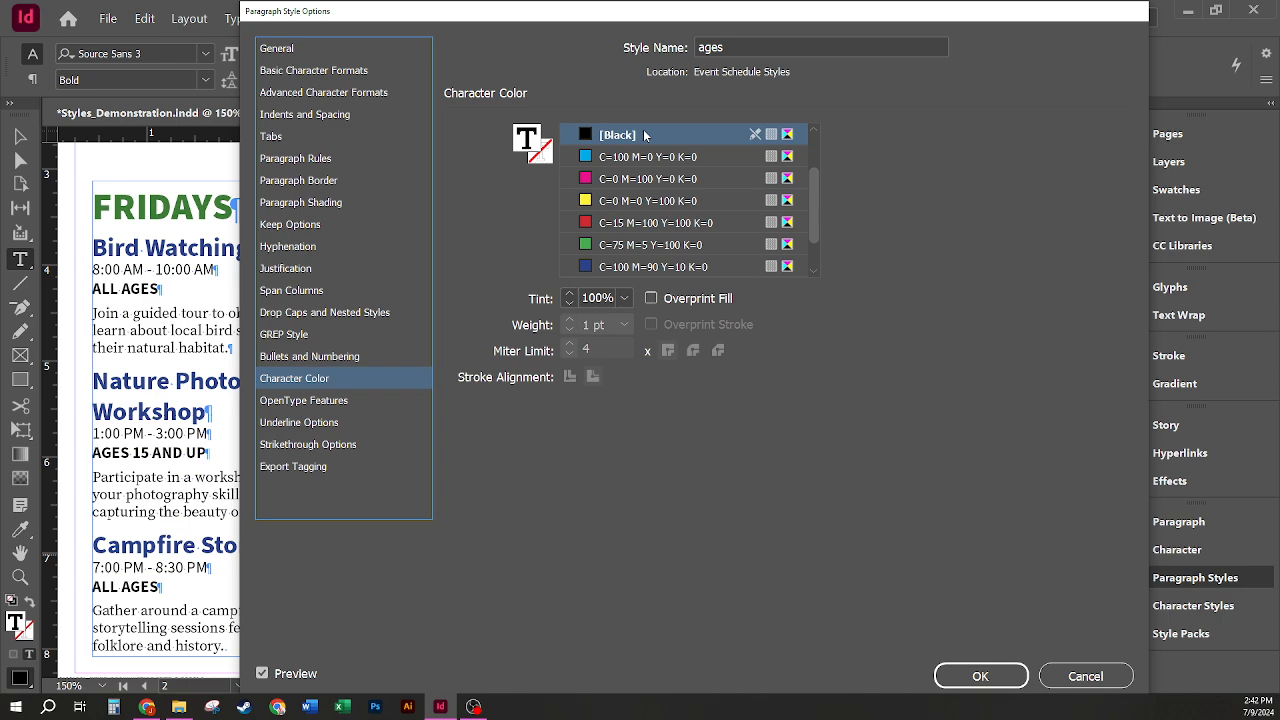
click(606, 267)
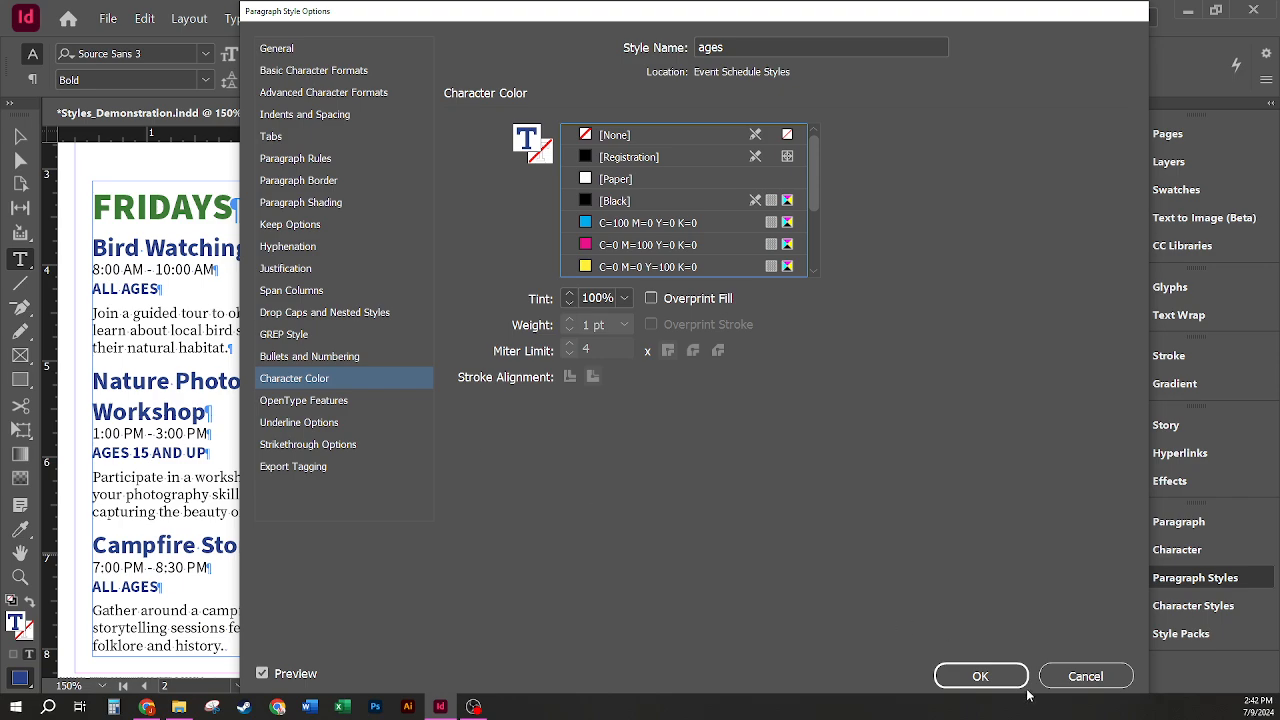
click(981, 677)
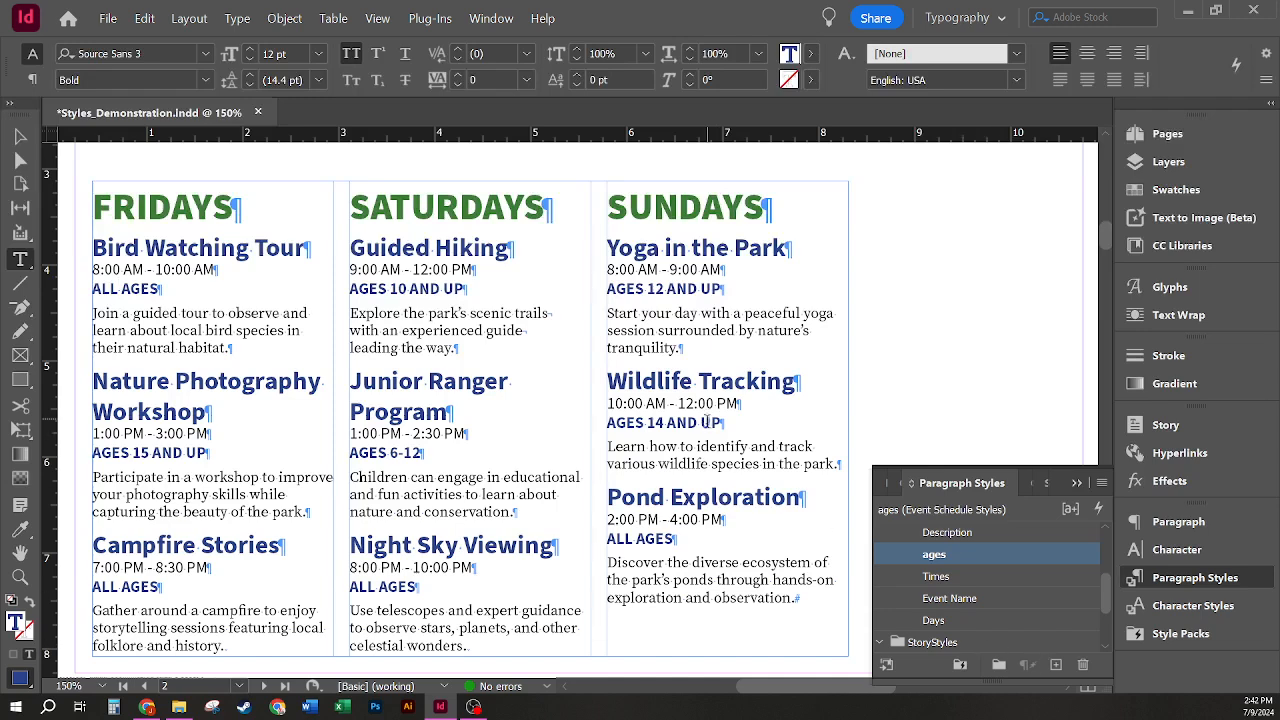